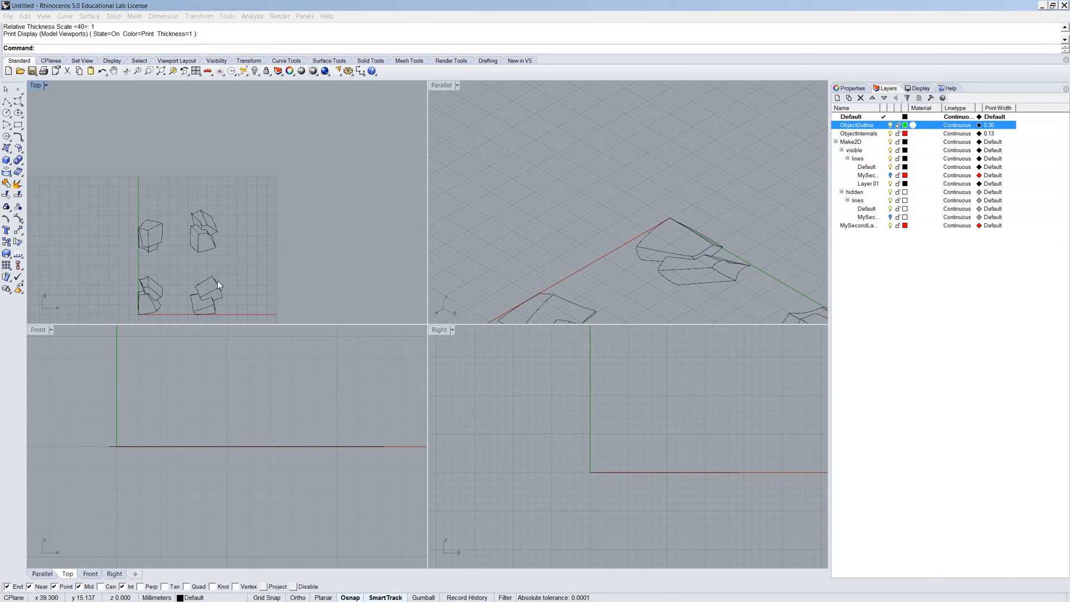
# Switch the print display colour of the model viewports to Display, and back to Print.
pyautogui.scroll(6, 218, 213)
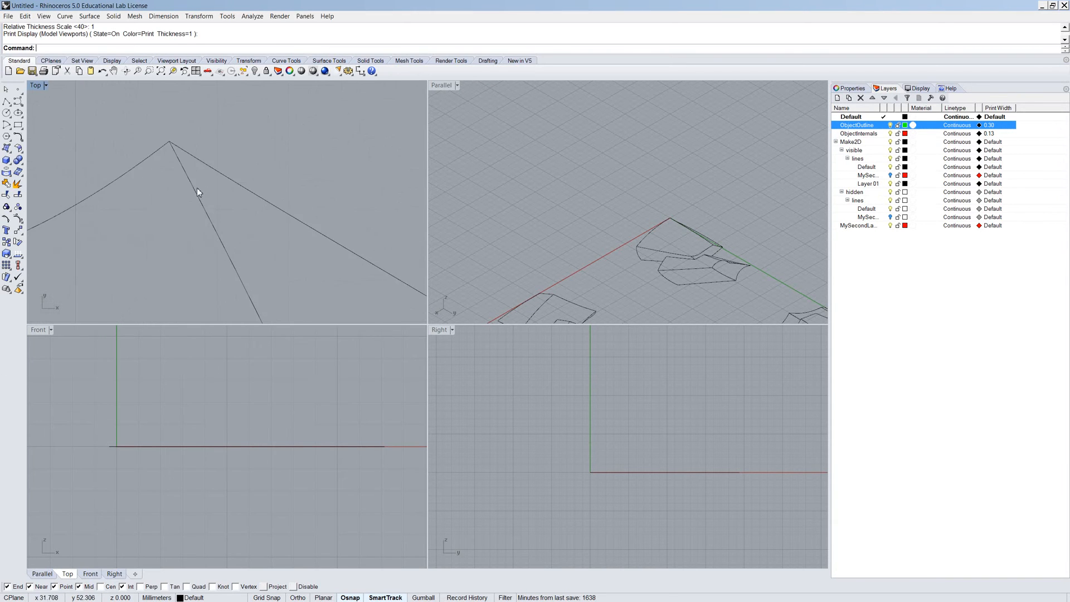
pyautogui.scroll(-4, 187, 197)
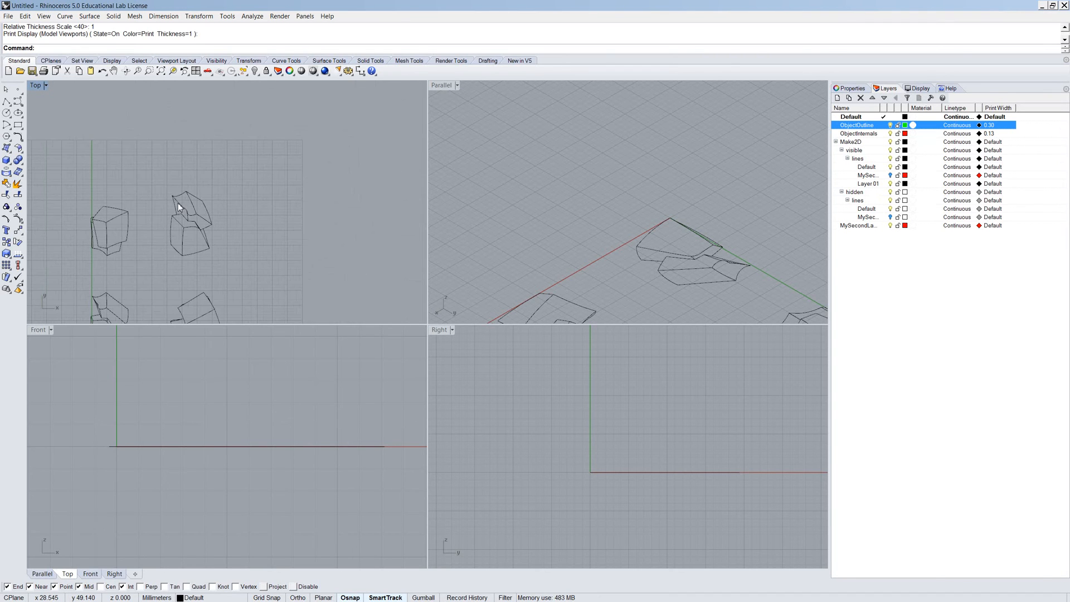
pyautogui.write('PrintDisplay')
pyautogui.press('Return')
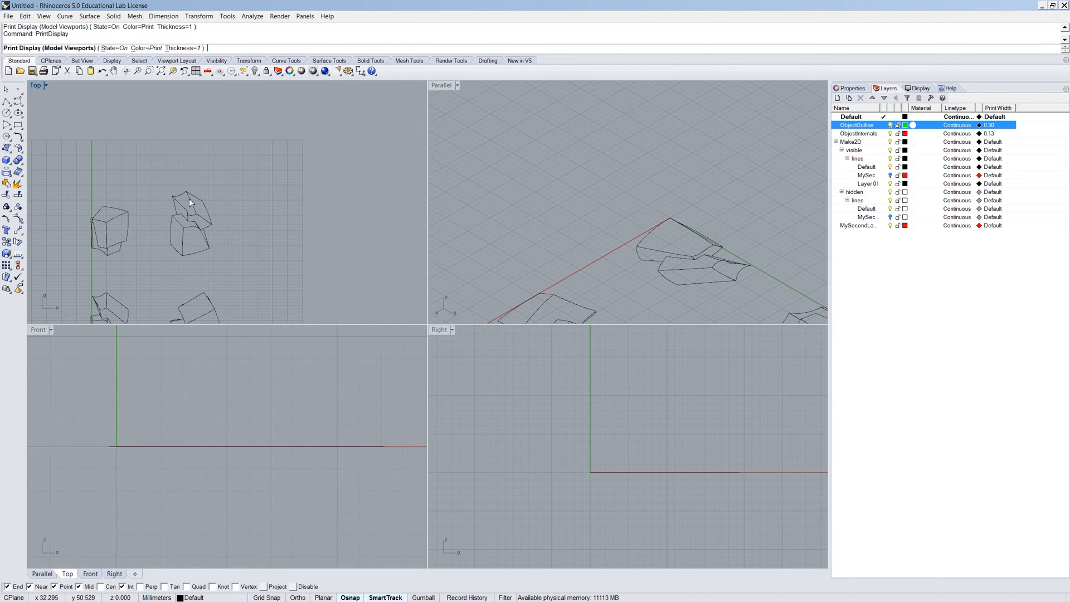
pyautogui.click(144, 50)
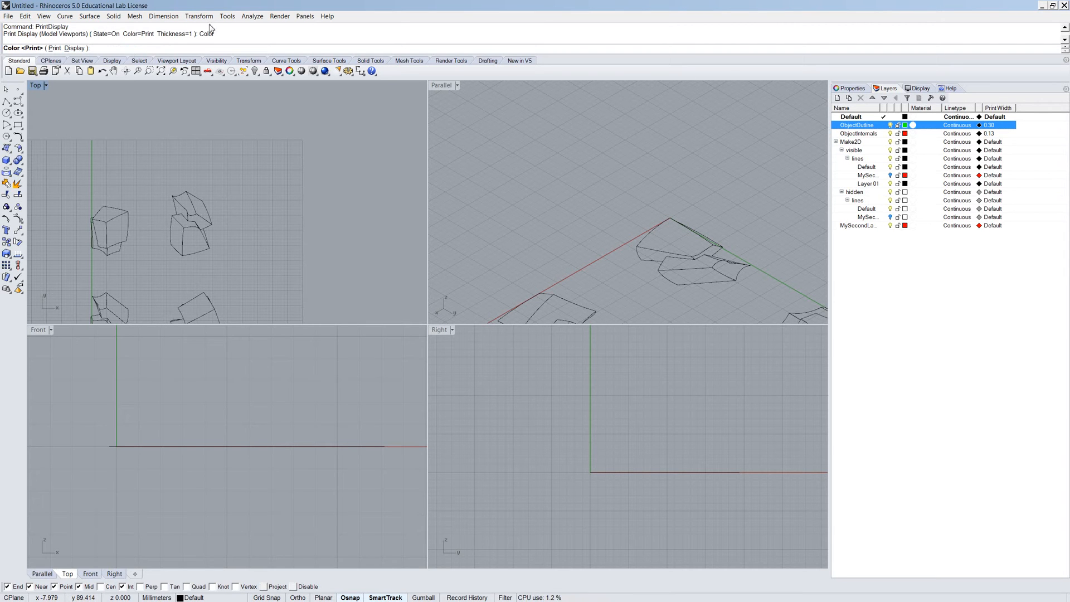
pyautogui.click(74, 49)
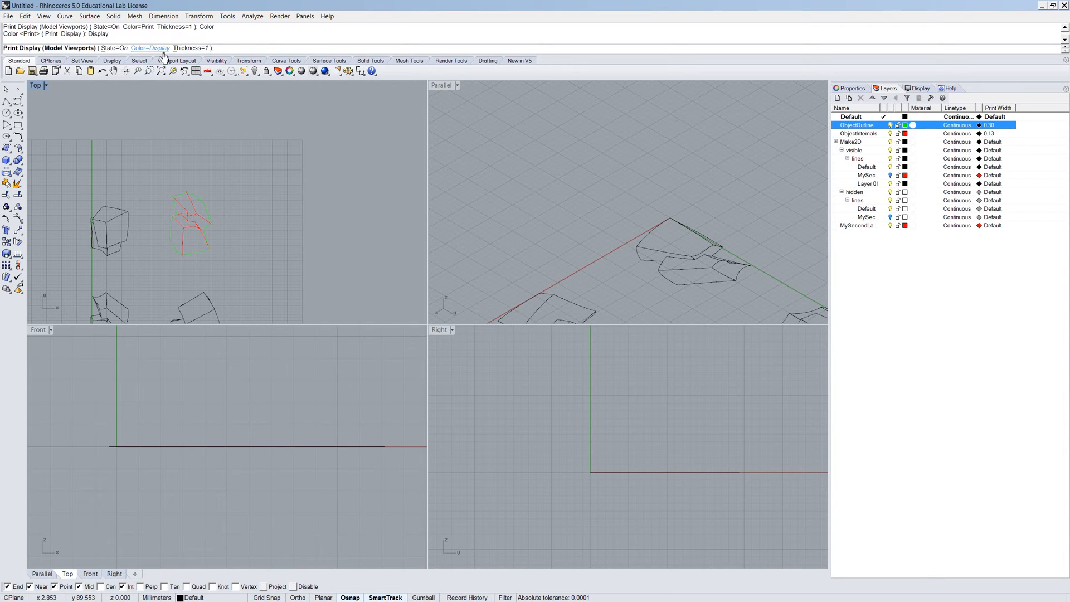
pyautogui.click(146, 49)
pyautogui.click(62, 48)
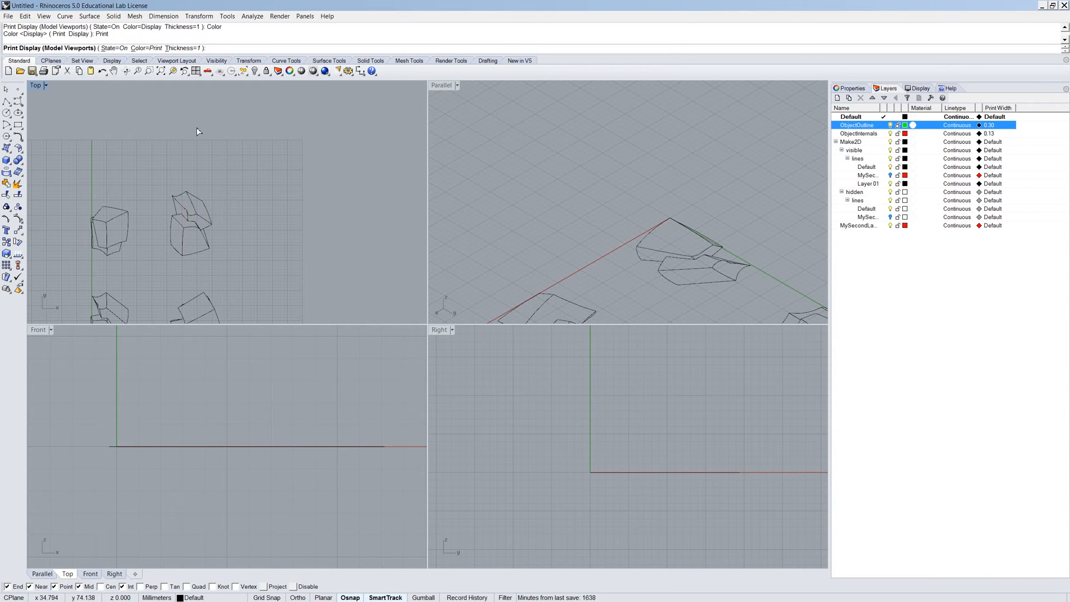
# Set the print display's relative thickness scale to 100, try 40, and restore it to 100.
pyautogui.click(184, 48)
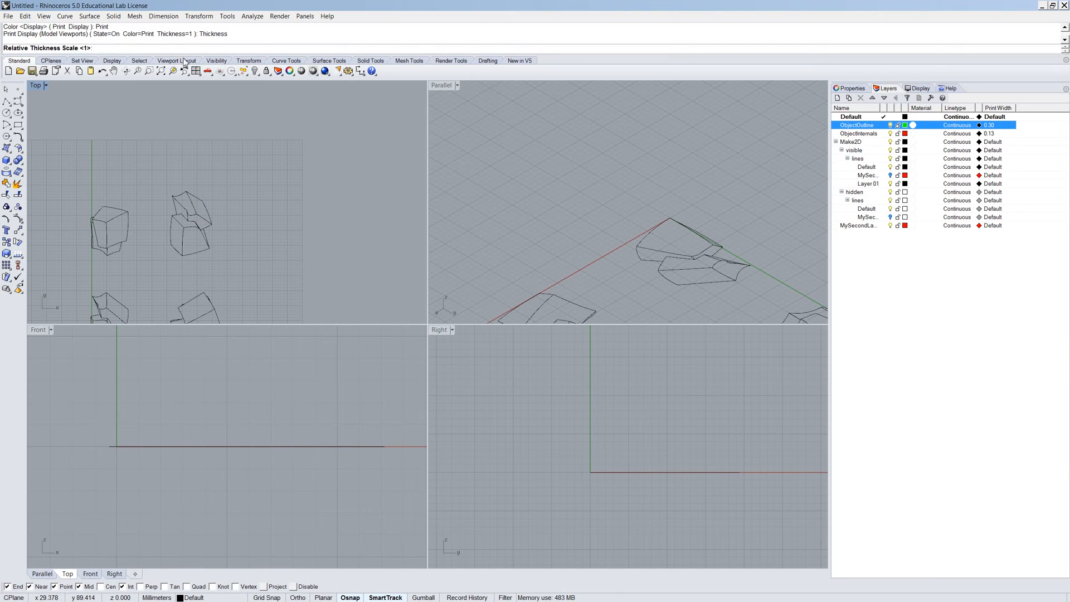
pyautogui.write('100')
pyautogui.press('Return')
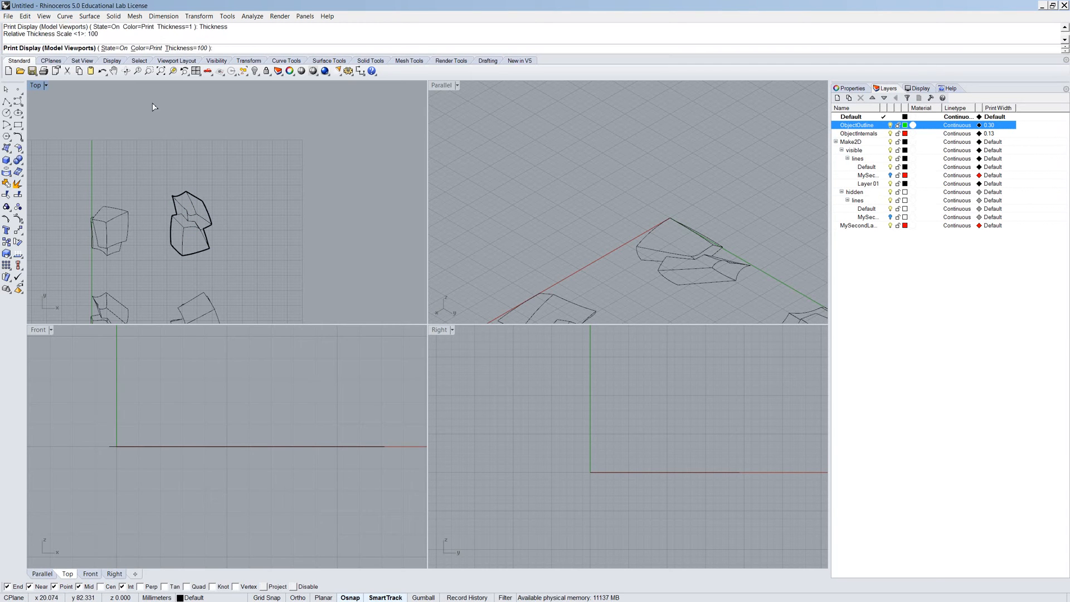
pyautogui.write('40')
pyautogui.press('Return')
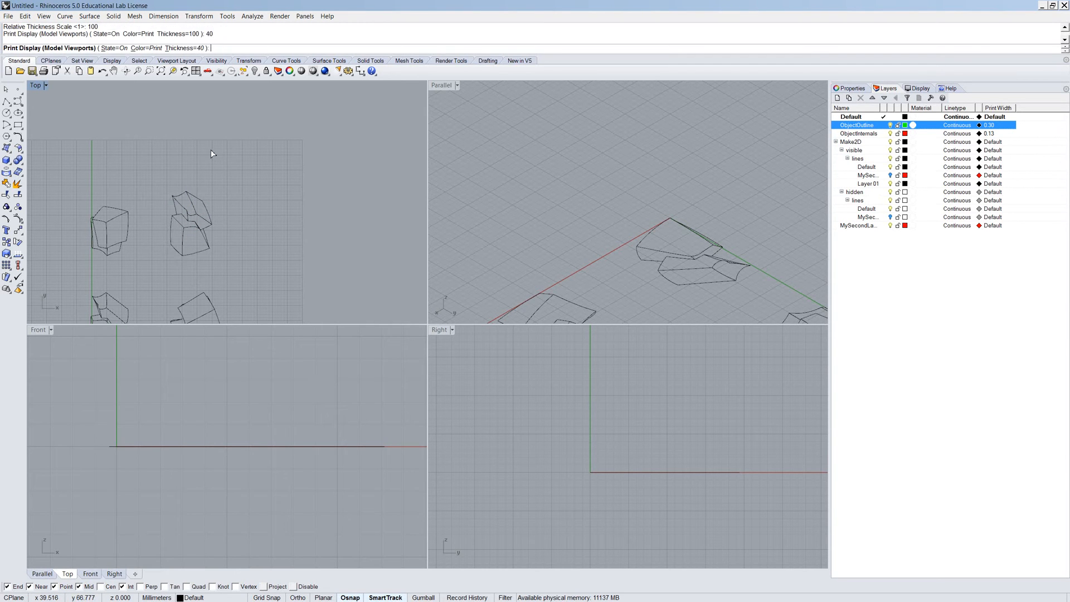
pyautogui.write('100')
pyautogui.press('Return')
pyautogui.scroll(5, 198, 222)
pyautogui.scroll(-5, 198, 221)
pyautogui.press('Return')
# Zoom the Top viewport to 1To1 scale and inspect the line weights of the thick-outlined figure.
pyautogui.write('zoom')
pyautogui.press('Return')
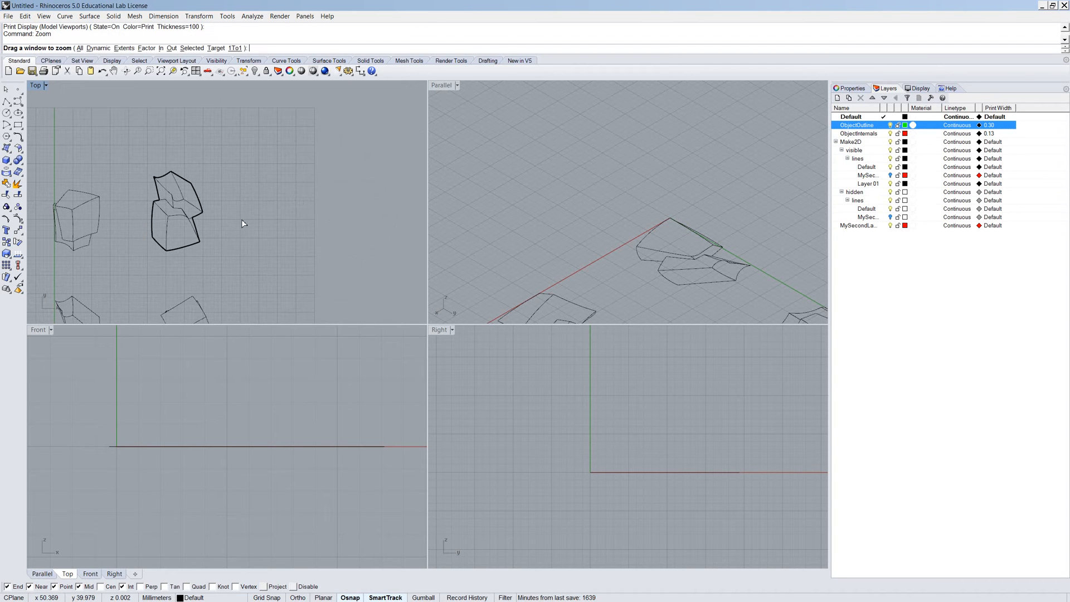
pyautogui.click(235, 48)
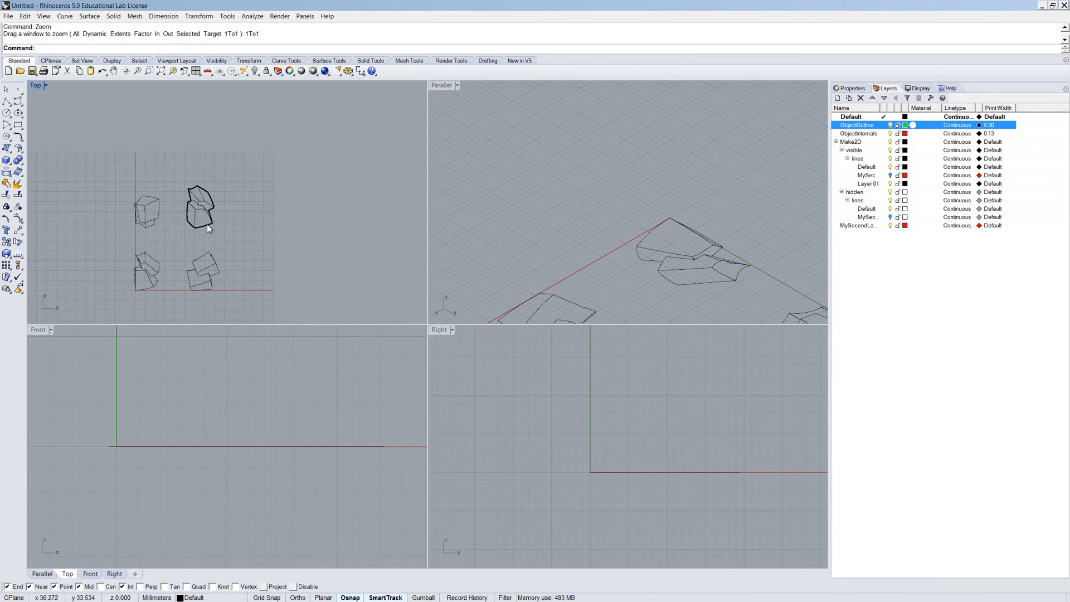
pyautogui.scroll(-3, 207, 216)
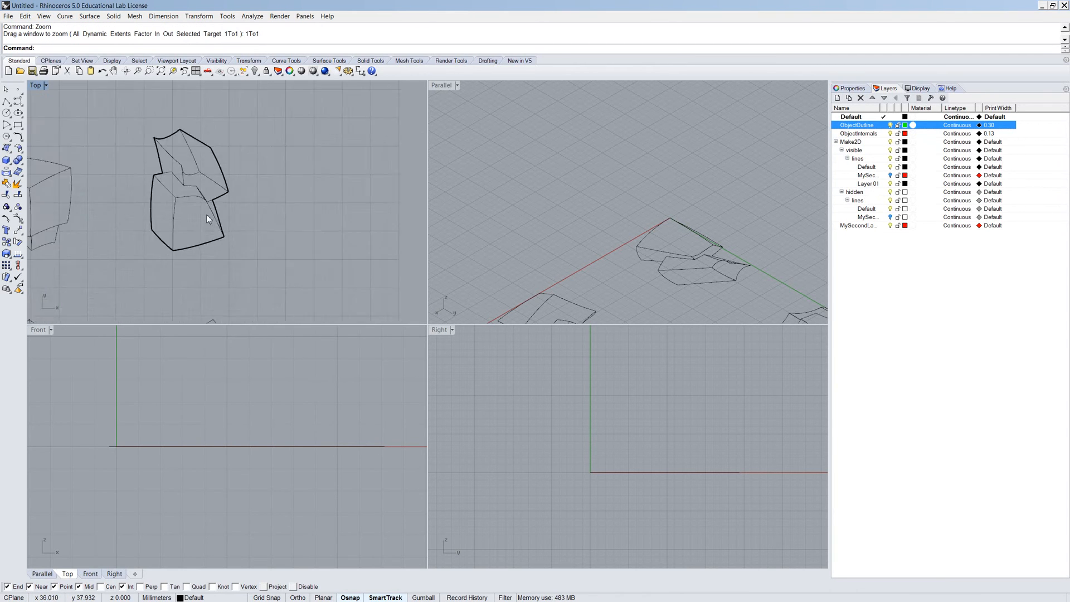
pyautogui.scroll(6, 206, 218)
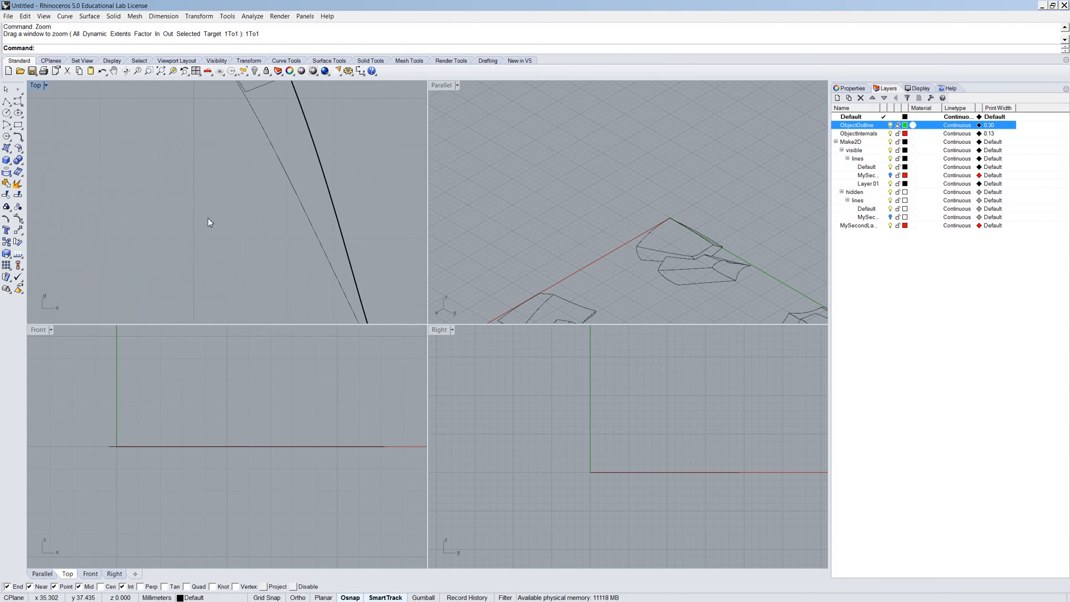
# Select the thick outline curve of the upper-right figure in the Top viewport.
pyautogui.click(311, 136)
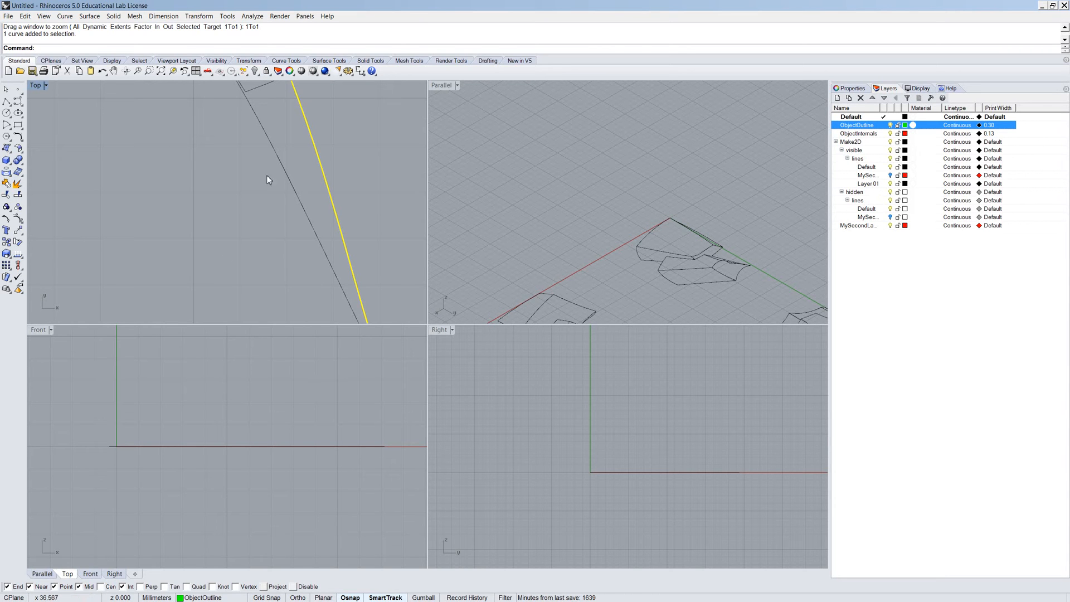
pyautogui.scroll(-5, 225, 159)
pyautogui.scroll(-1, 332, 349)
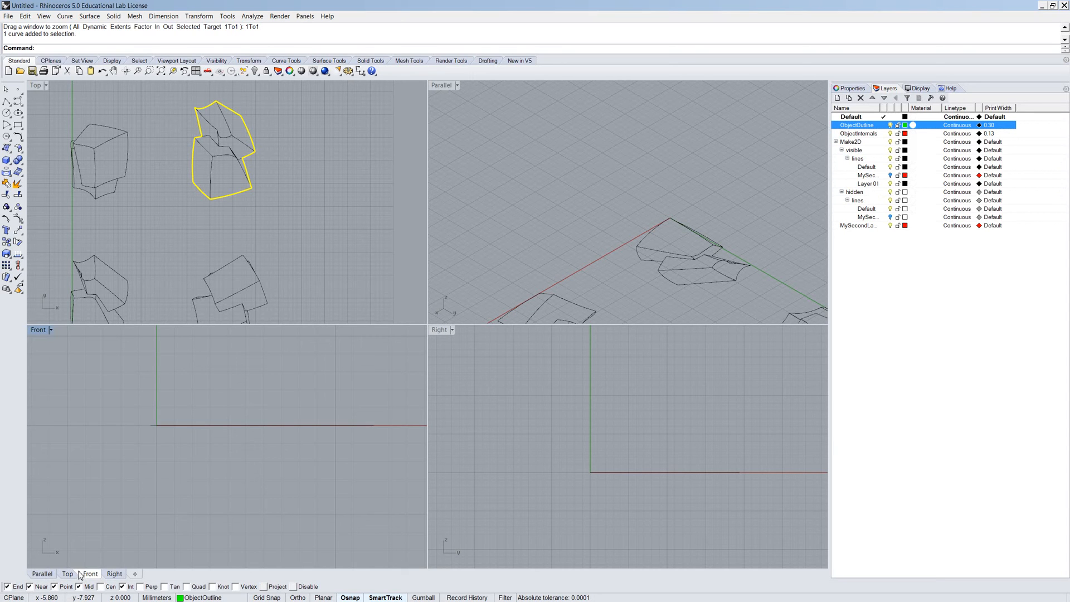
# Start a new layout, enter the name MyFirstPrintOut and choose Adobe PDF as its printer.
pyautogui.click(136, 575)
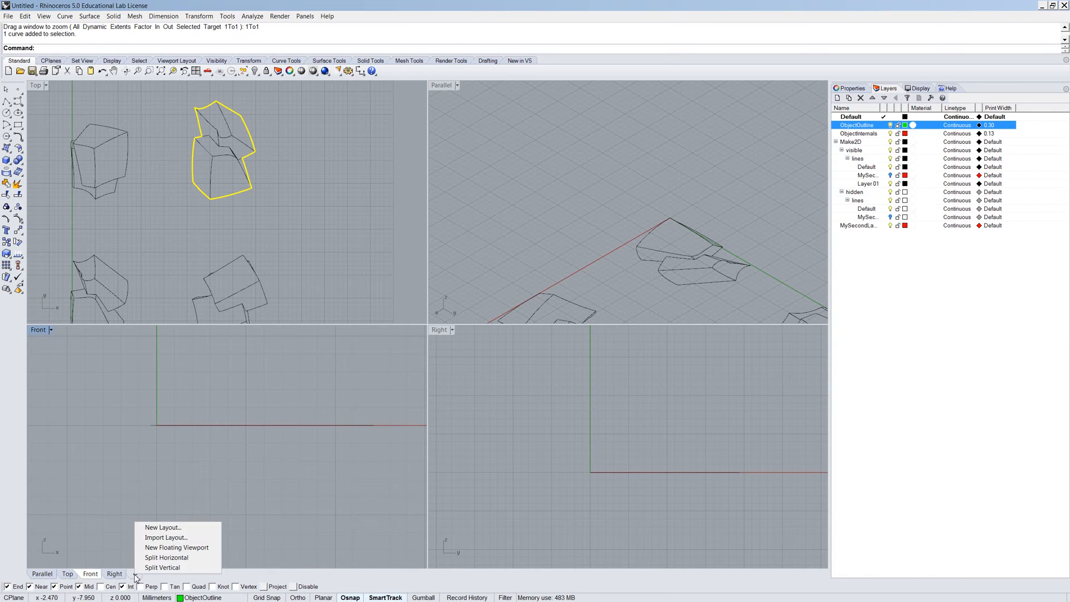
pyautogui.click(162, 528)
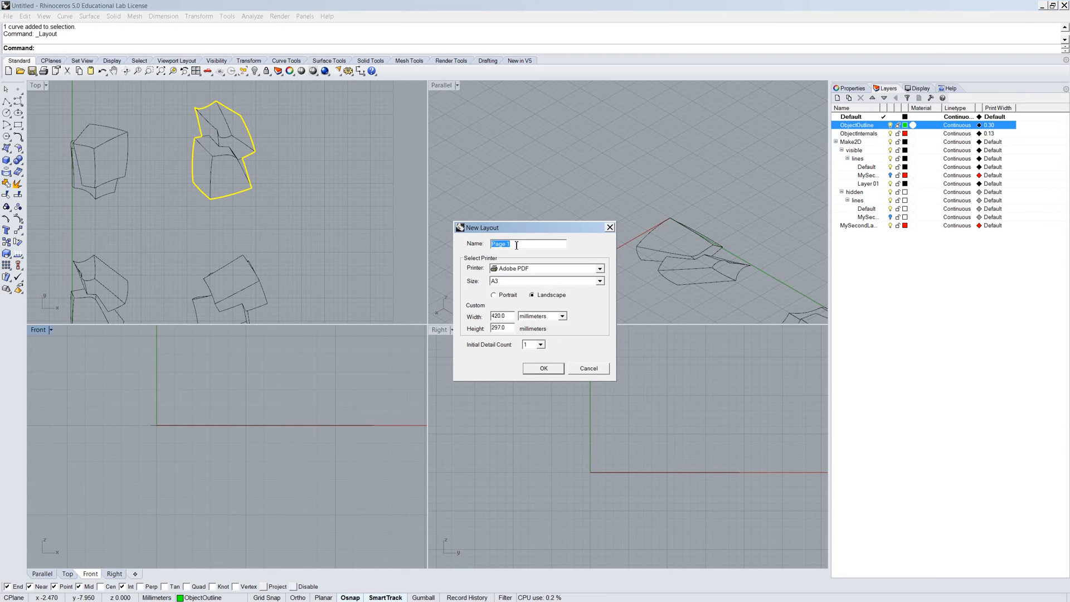
pyautogui.write('MyFirstPrintOut')
pyautogui.click(544, 269)
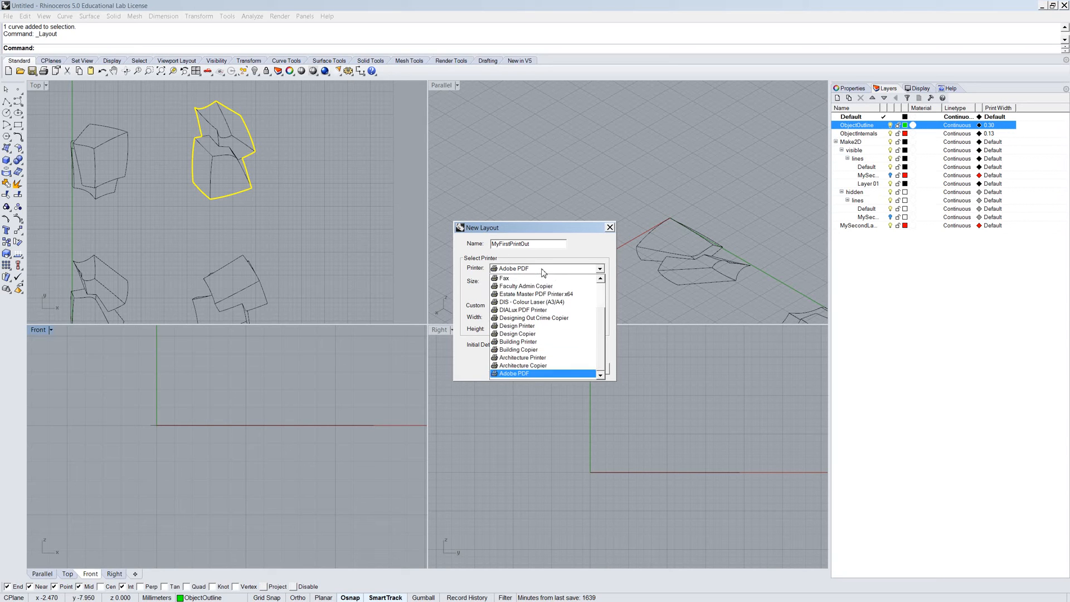
pyautogui.click(528, 375)
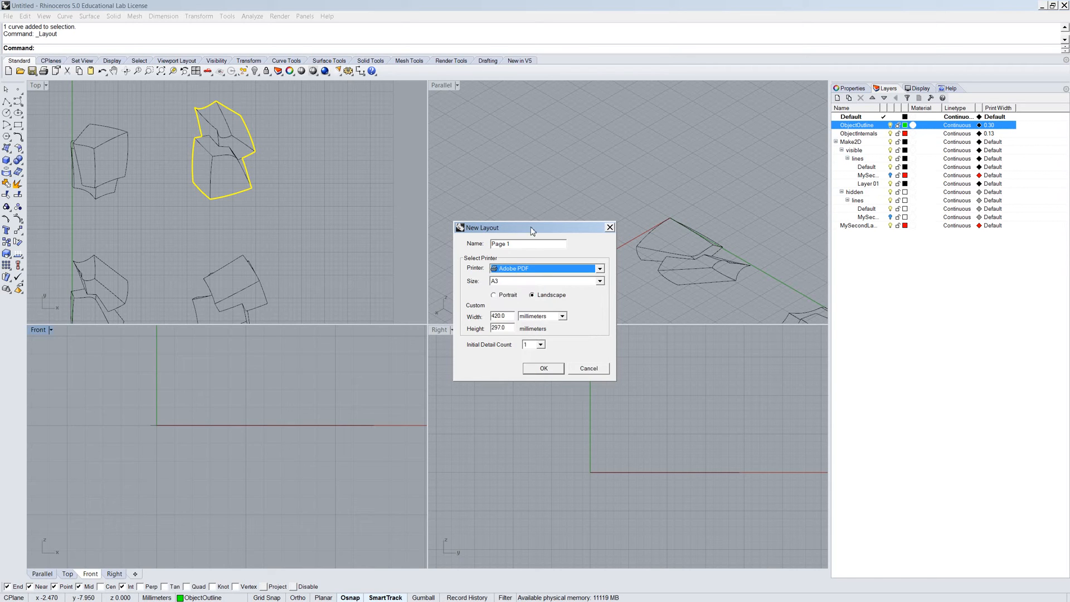
# Create the layout at A3 size in landscape orientation with an initial detail count of 1.
pyautogui.click(498, 281)
pyautogui.click(467, 296)
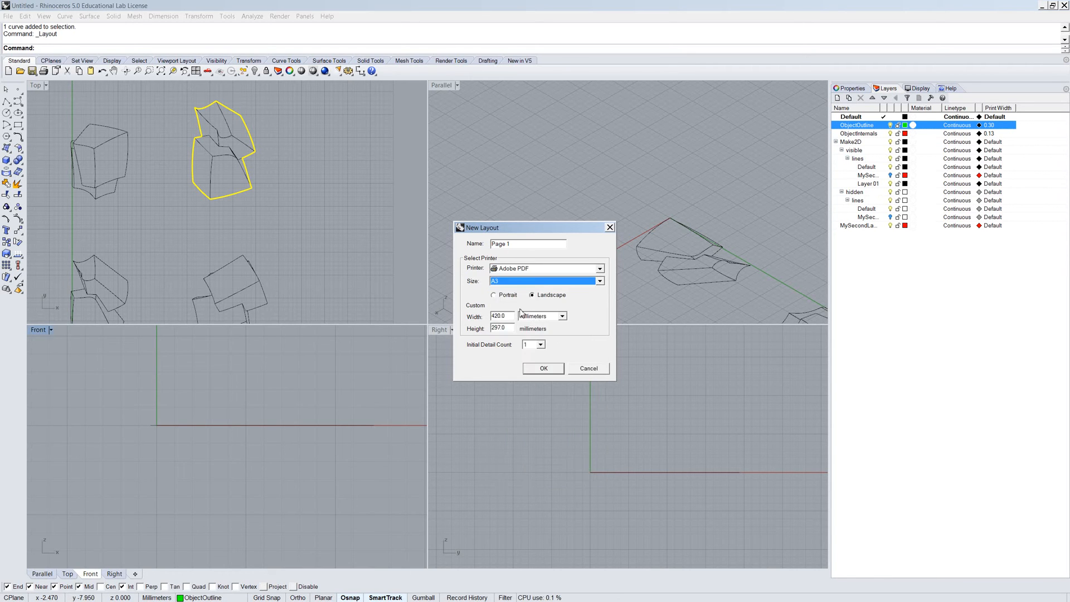
pyautogui.click(540, 344)
pyautogui.click(532, 354)
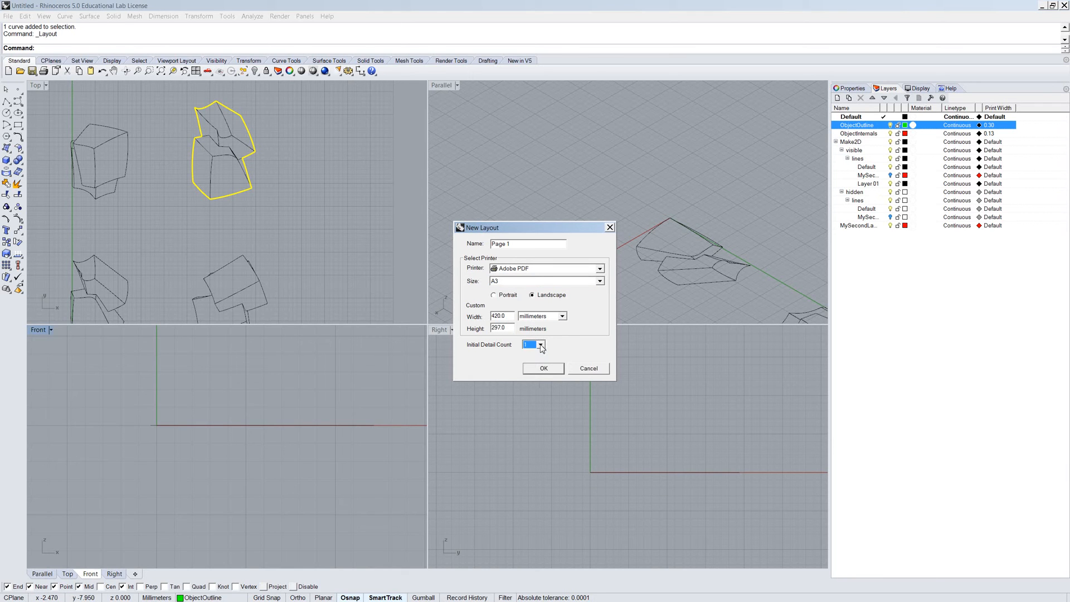
pyautogui.click(543, 370)
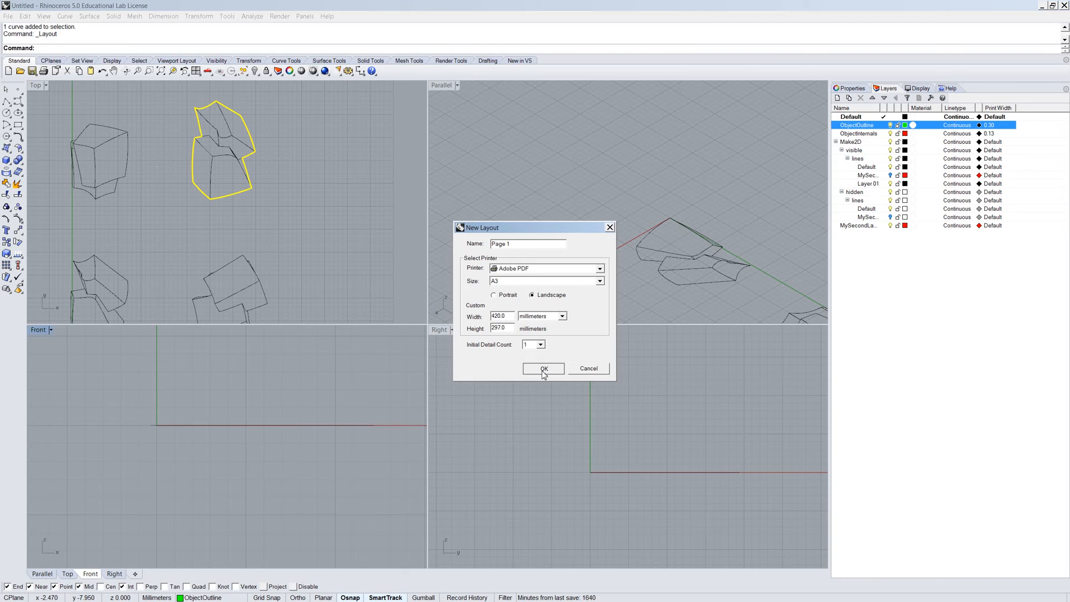
pyautogui.click(544, 369)
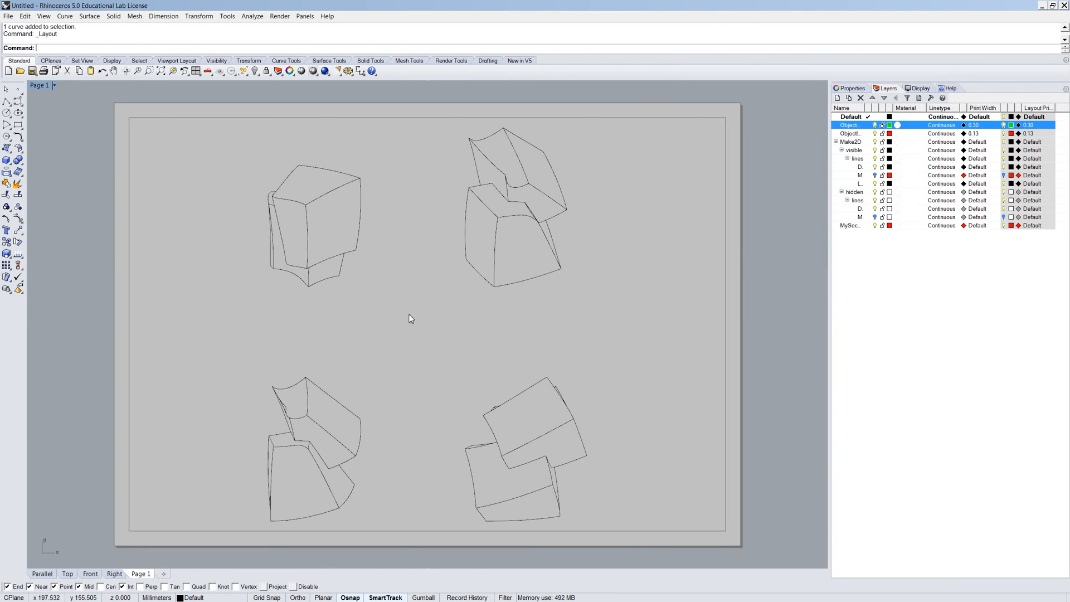
# Examine the outline and internal line weights of the upper-right figure on the layout page.
pyautogui.scroll(2, 541, 245)
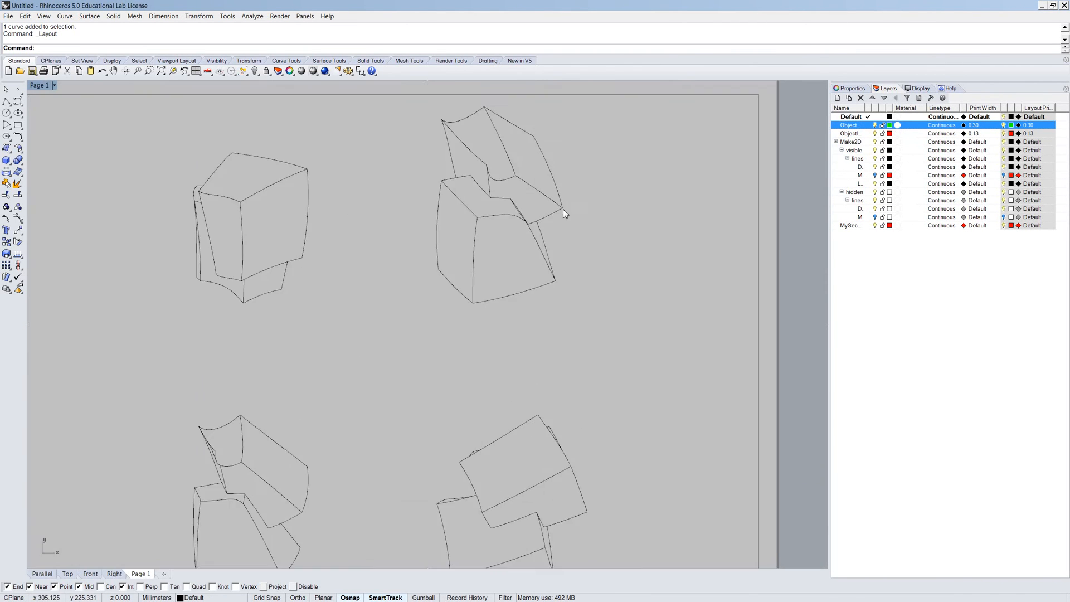
pyautogui.scroll(-5, 533, 211)
pyautogui.scroll(8, 546, 203)
pyautogui.scroll(8, 485, 336)
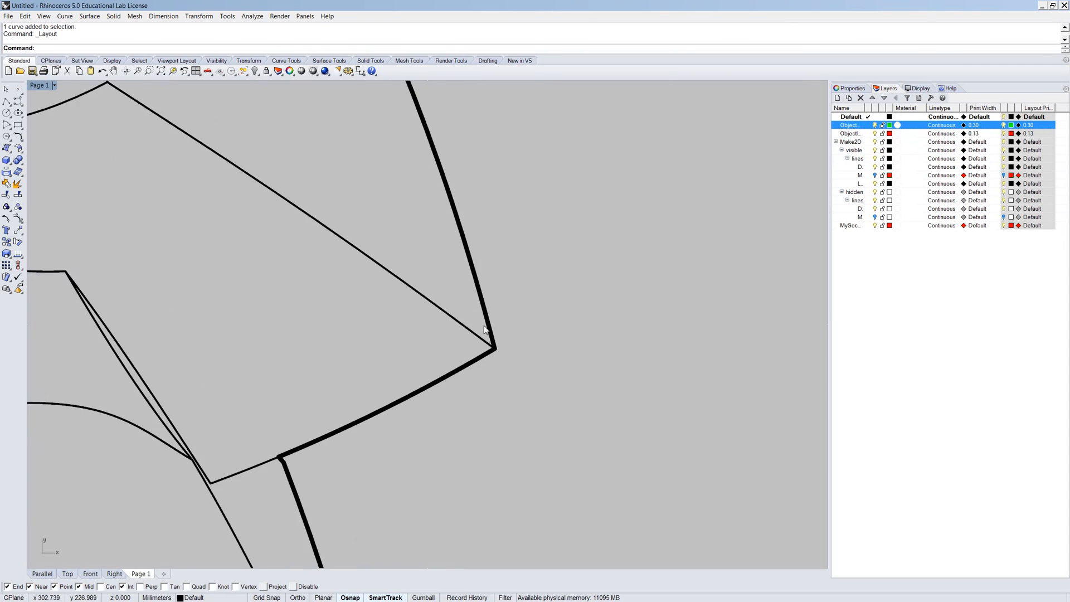
pyautogui.scroll(1, 486, 336)
pyautogui.scroll(-8, 479, 340)
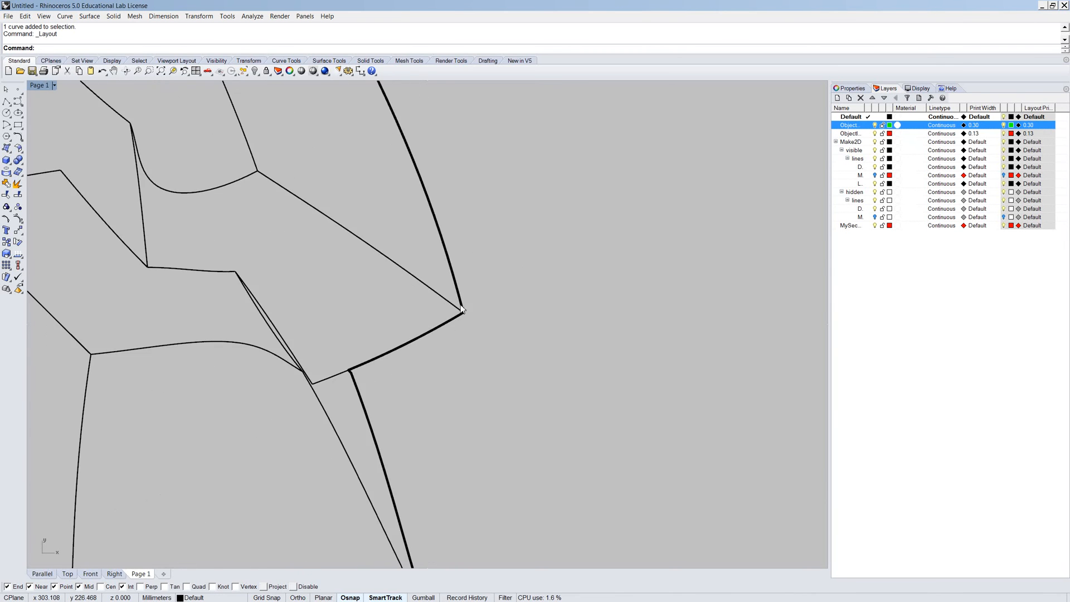
pyautogui.scroll(-3, 389, 346)
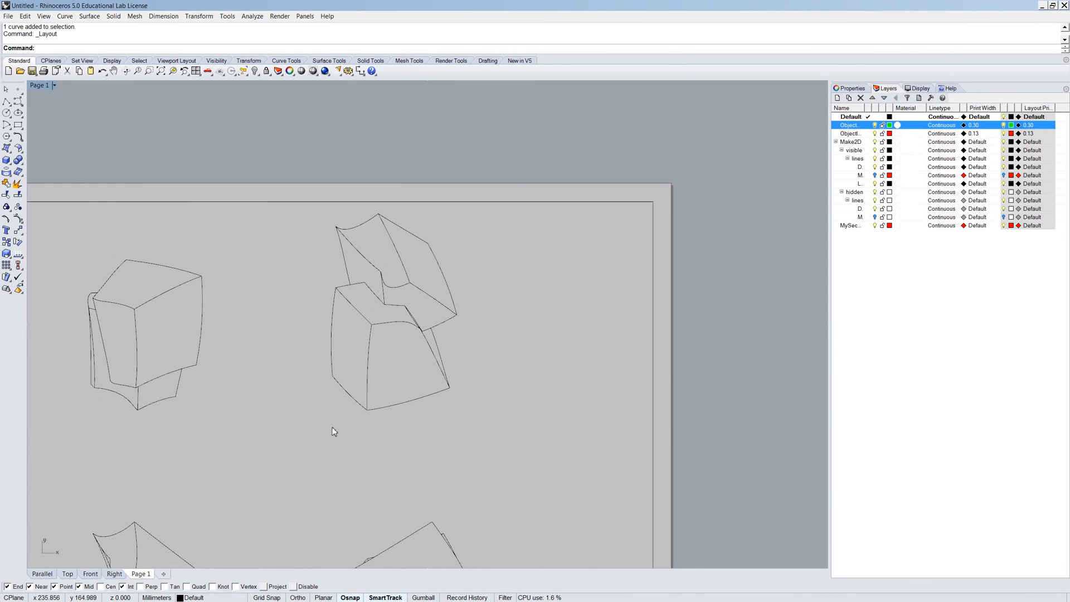
# Preview the A3 layout in the print setup and close it without printing.
pyautogui.write('Print')
pyautogui.press('Return')
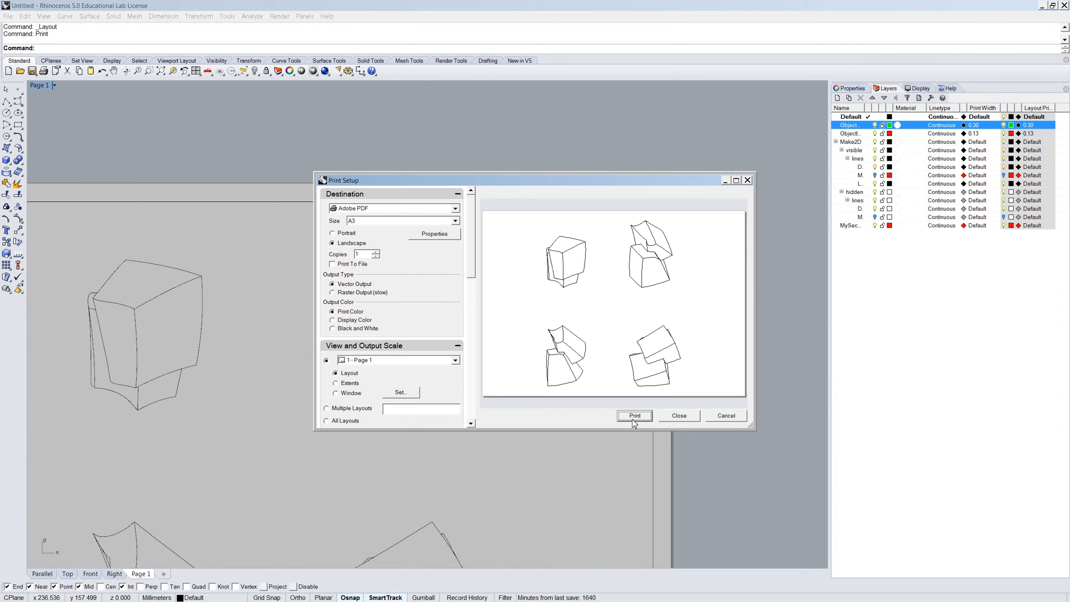
pyautogui.click(679, 416)
pyautogui.scroll(-3, 427, 405)
pyautogui.scroll(1, 427, 405)
pyautogui.scroll(2, 266, 540)
pyautogui.scroll(-1, 413, 422)
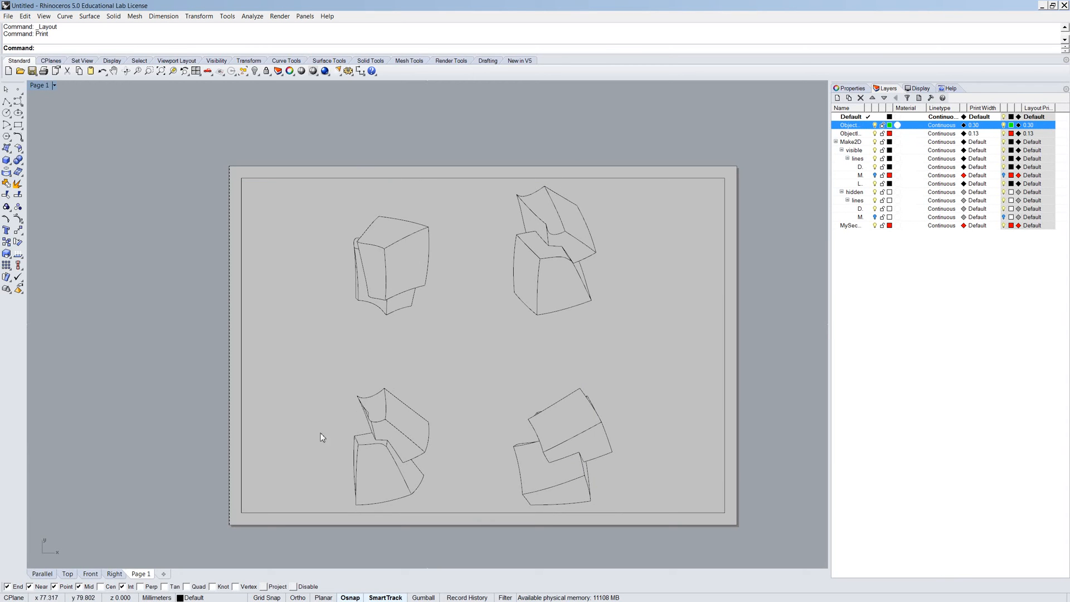
# Activate the Top detail of the Page 1 layout and frame the upper-right figure in it.
pyautogui.rightClick(145, 575)
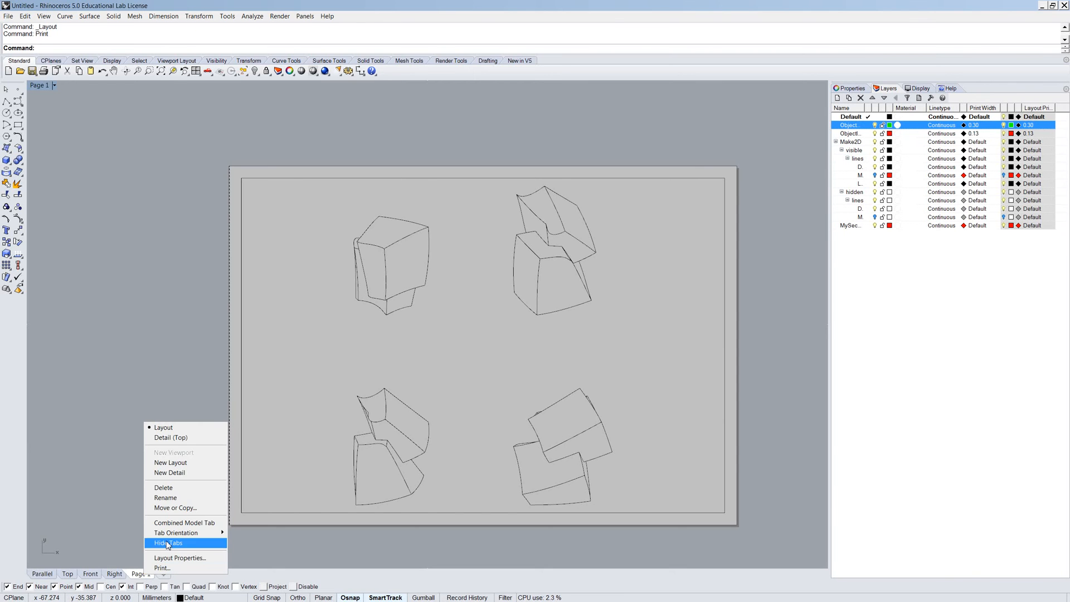
pyautogui.click(178, 438)
pyautogui.scroll(-5, 462, 329)
pyautogui.scroll(7, 466, 333)
pyautogui.scroll(-4, 465, 333)
pyautogui.scroll(4, 487, 324)
# Zoom the active layout detail to 1To1 scale.
pyautogui.write('zoom')
pyautogui.press('Return')
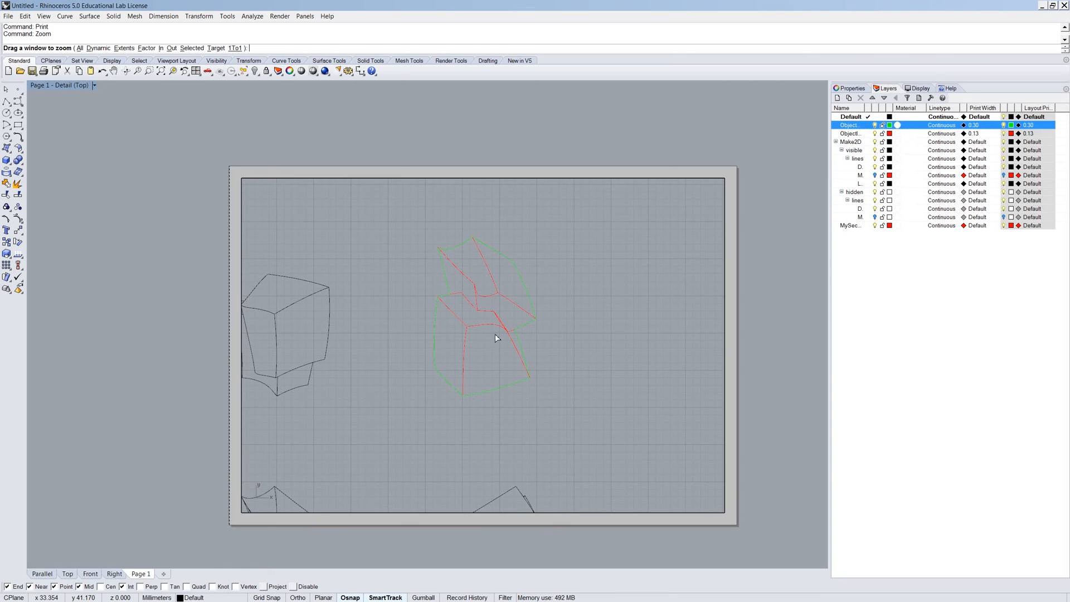
pyautogui.click(237, 48)
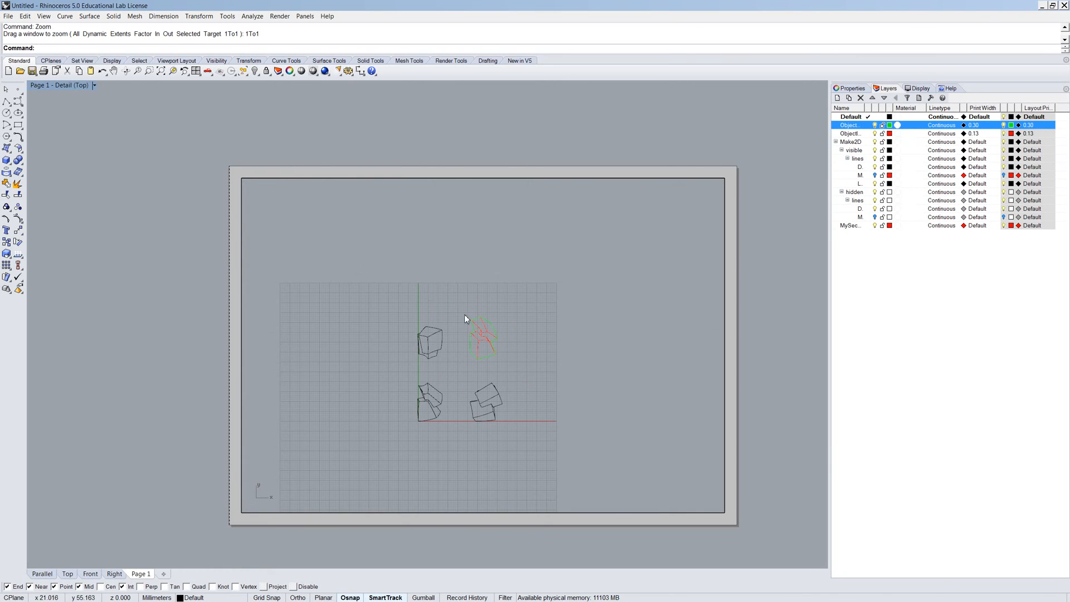
pyautogui.scroll(2, 479, 330)
pyautogui.scroll(-2, 479, 330)
pyautogui.press('Return')
pyautogui.click(239, 49)
# Enlarge the detail view by a zoom factor of 5 and centre the red and green figure on the page.
pyautogui.press('Return')
pyautogui.click(146, 48)
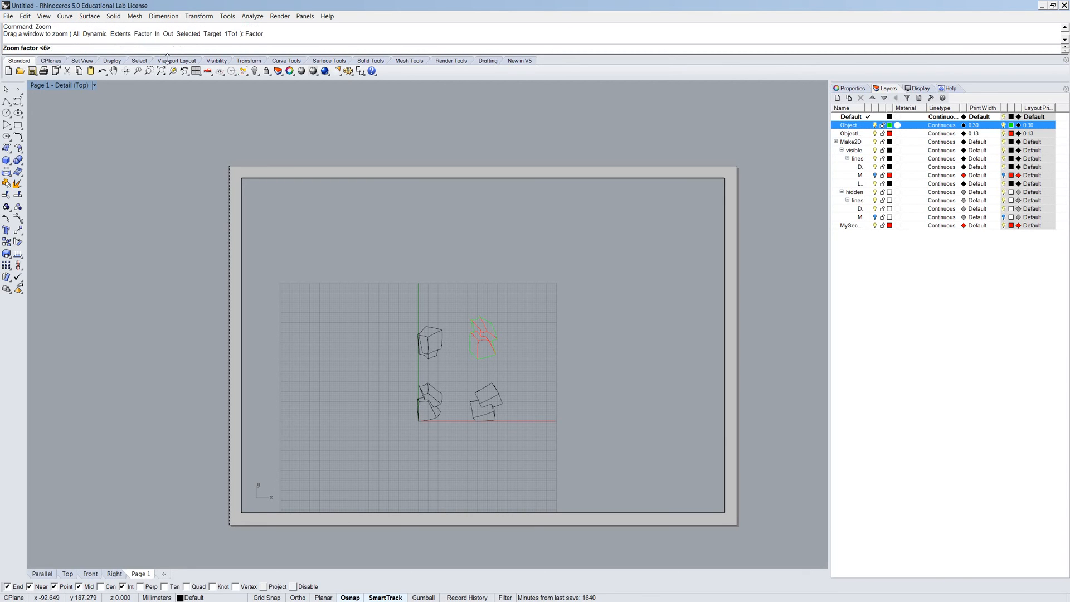
pyautogui.press('Return')
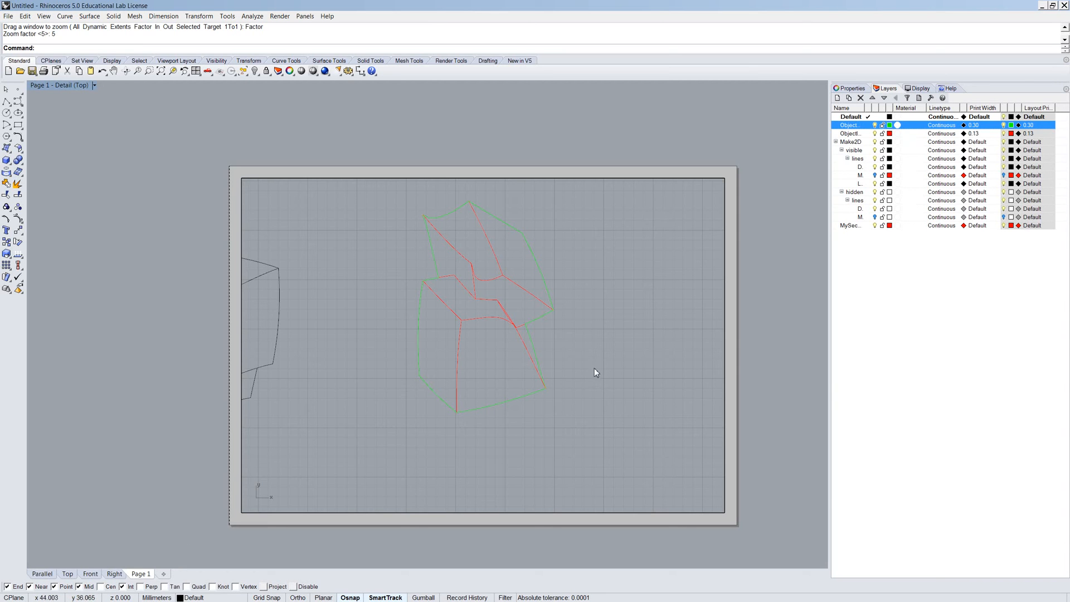
pyautogui.middleClick(570, 349)
pyautogui.moveTo(573, 378); pyautogui.dragTo(591, 423, button='right')
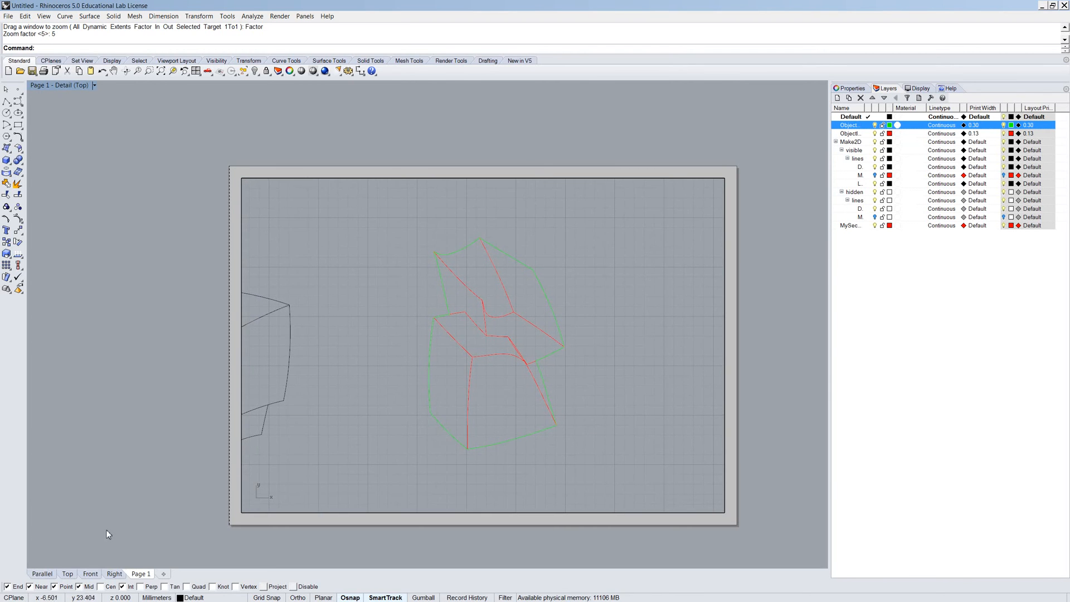
# Leave the Top detail and return to the layout space of Page 1.
pyautogui.rightClick(140, 574)
pyautogui.click(162, 425)
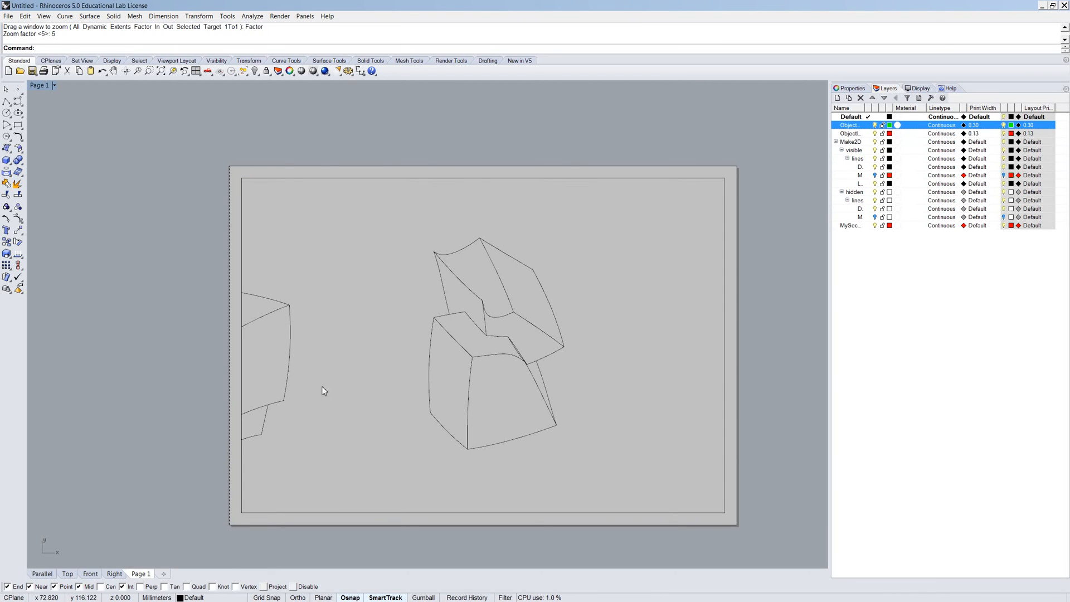
# Start a horizontal 1 mm line on the layout just below the lowest corner of the central figure.
pyautogui.write('Line')
pyautogui.press('Return')
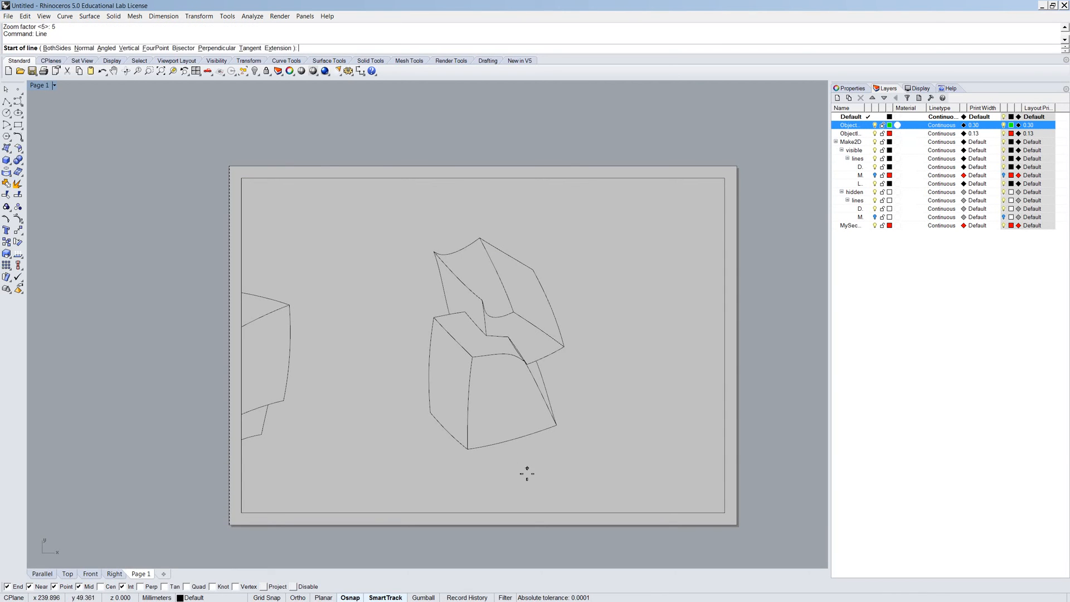
pyautogui.click(467, 456)
pyautogui.write('1')
pyautogui.press('Return')
pyautogui.press('F8')
pyautogui.scroll(5, 514, 461)
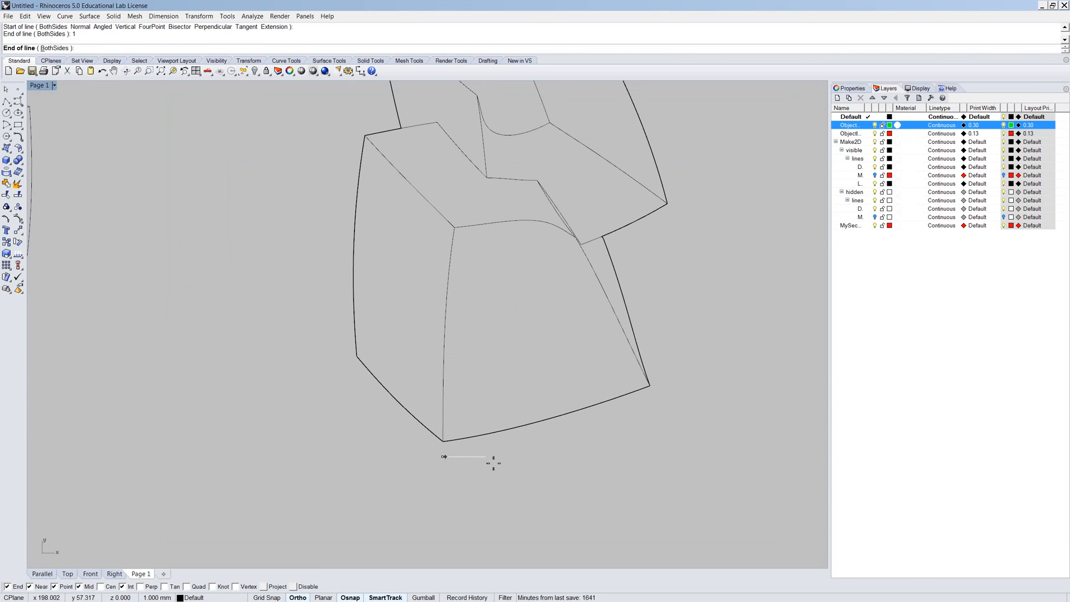
pyautogui.scroll(5, 499, 461)
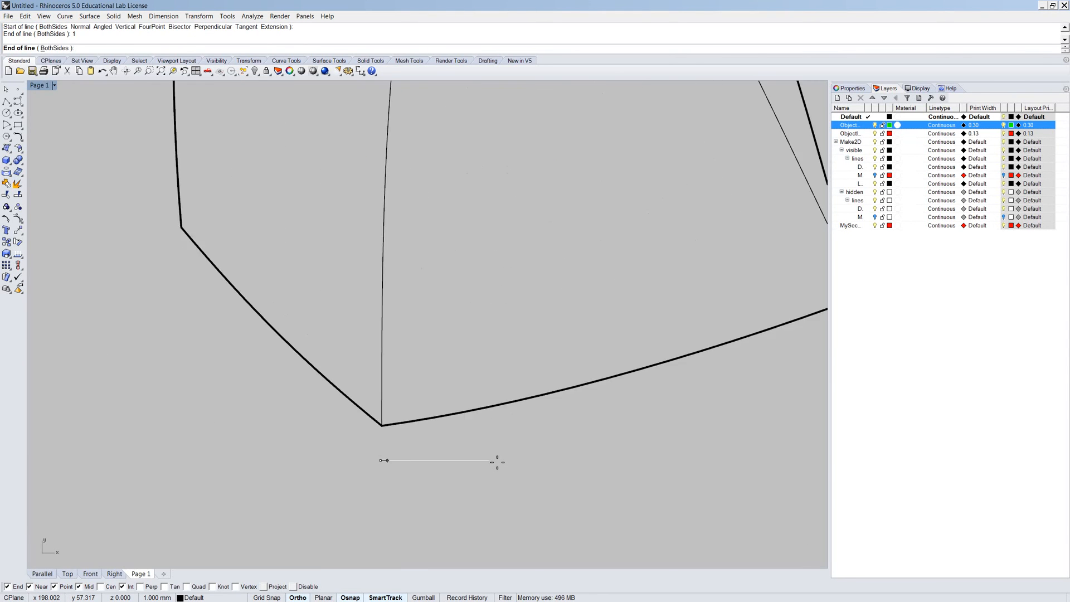
# Change the line's length constraint to 5 mm and place its end point.
pyautogui.scroll(-8, 497, 462)
pyautogui.press('F8')
pyautogui.write('5')
pyautogui.press('Return')
pyautogui.click(522, 501)
# Delete the short test line below the central figure.
pyautogui.scroll(2, 474, 462)
pyautogui.click(469, 457)
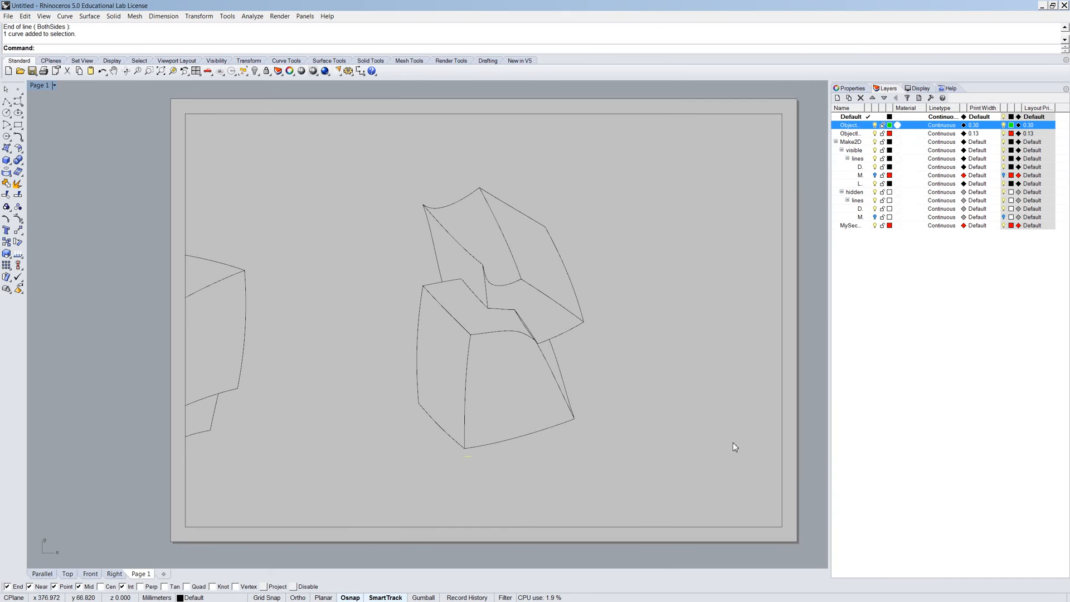
pyautogui.press('Delete')
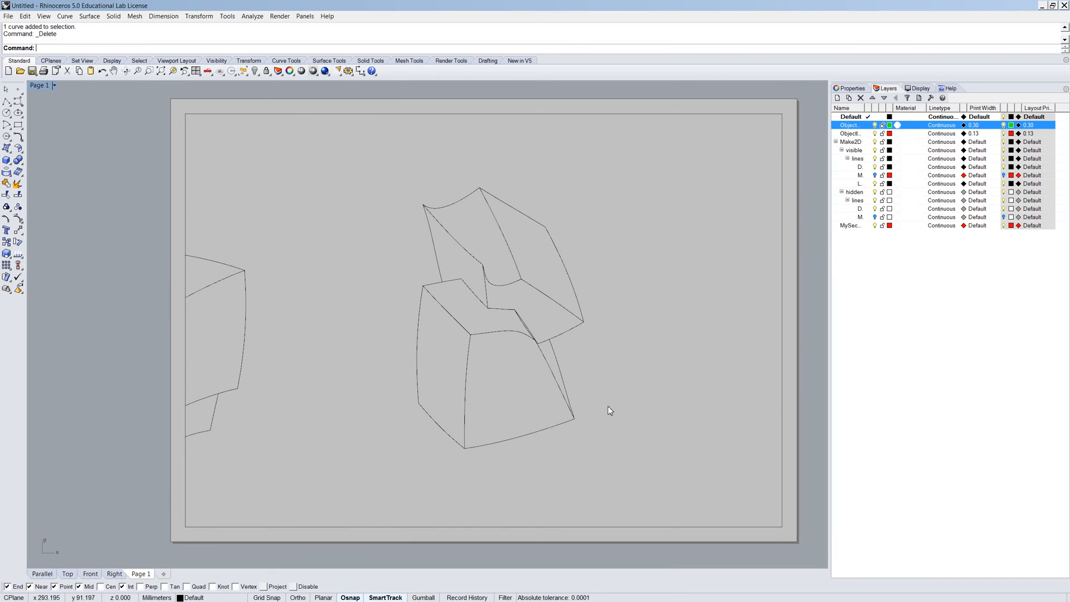
pyautogui.scroll(5, 585, 418)
pyautogui.scroll(-8, 539, 435)
pyautogui.scroll(3, 541, 432)
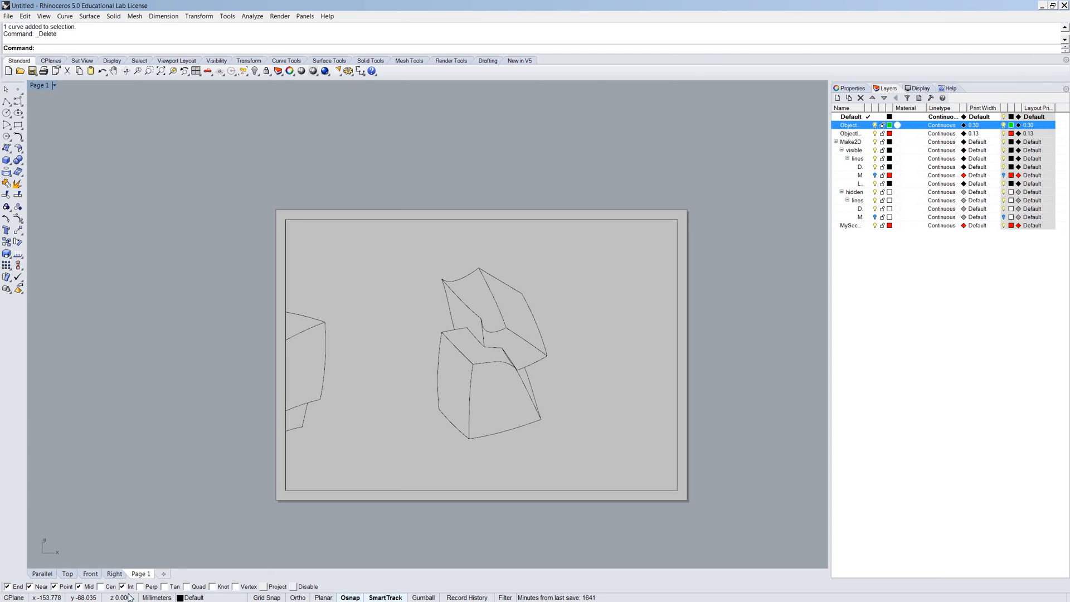
pyautogui.rightClick(142, 578)
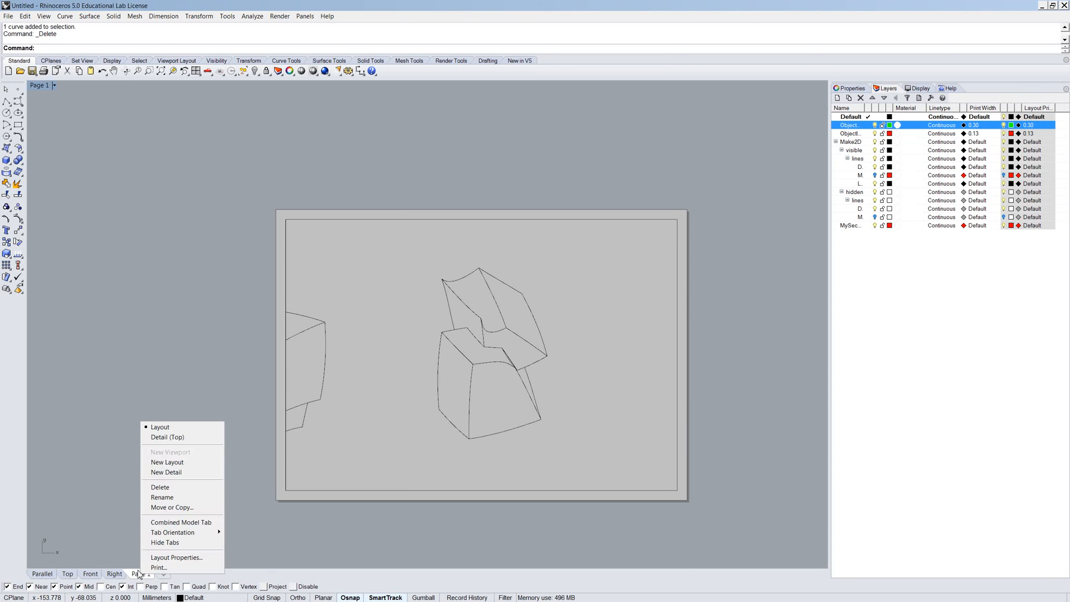
pyautogui.click(182, 363)
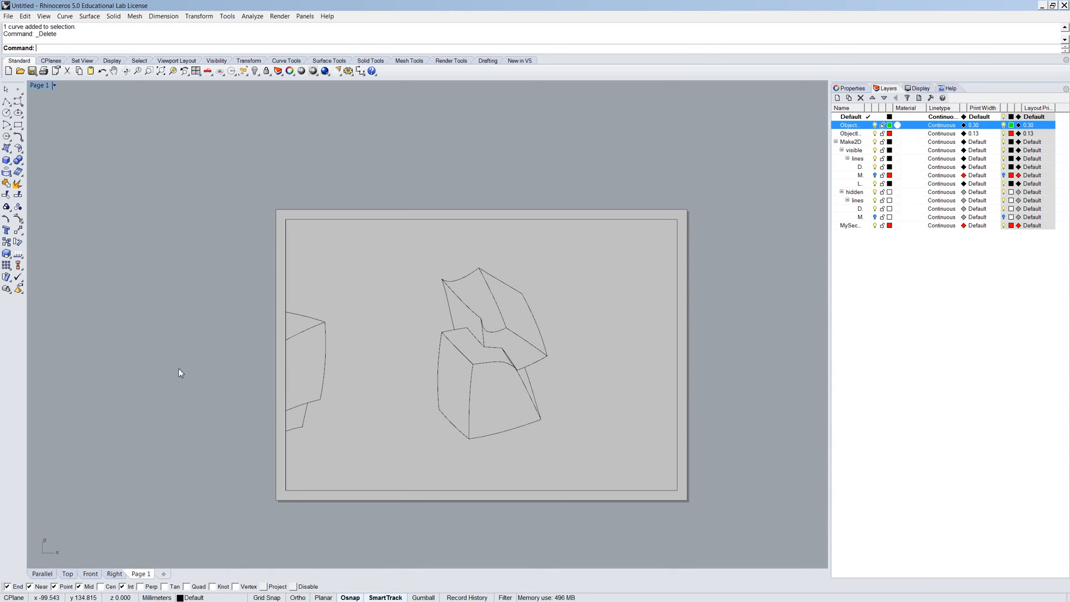
# Open the print setup for the Page 1 layout with the Print command and enlarge the dialog vertically.
pyautogui.write('Print')
pyautogui.press('Return')
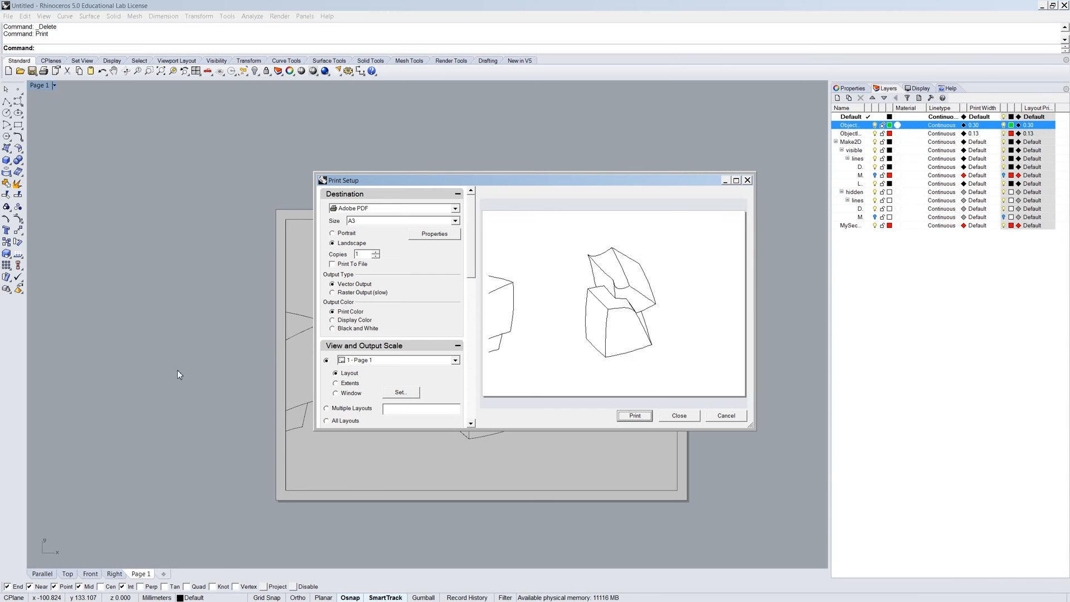
pyautogui.moveTo(584, 430); pyautogui.dragTo(586, 562)
pyautogui.moveTo(535, 173); pyautogui.dragTo(538, 17)
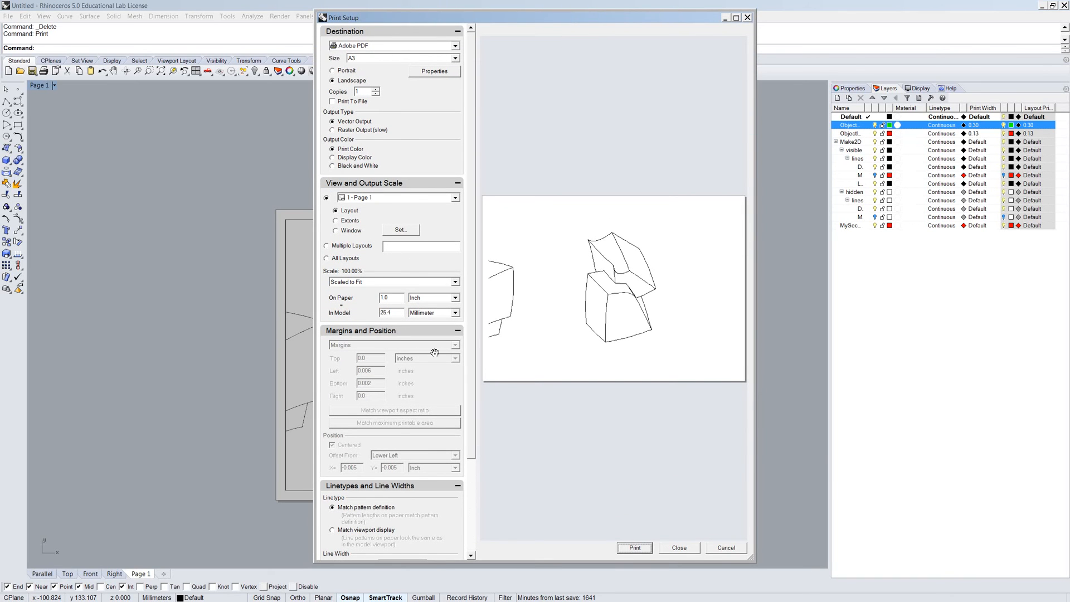
# Check the available default line widths in the print settings and set the default to Hairline.
pyautogui.scroll(-3, 455, 484)
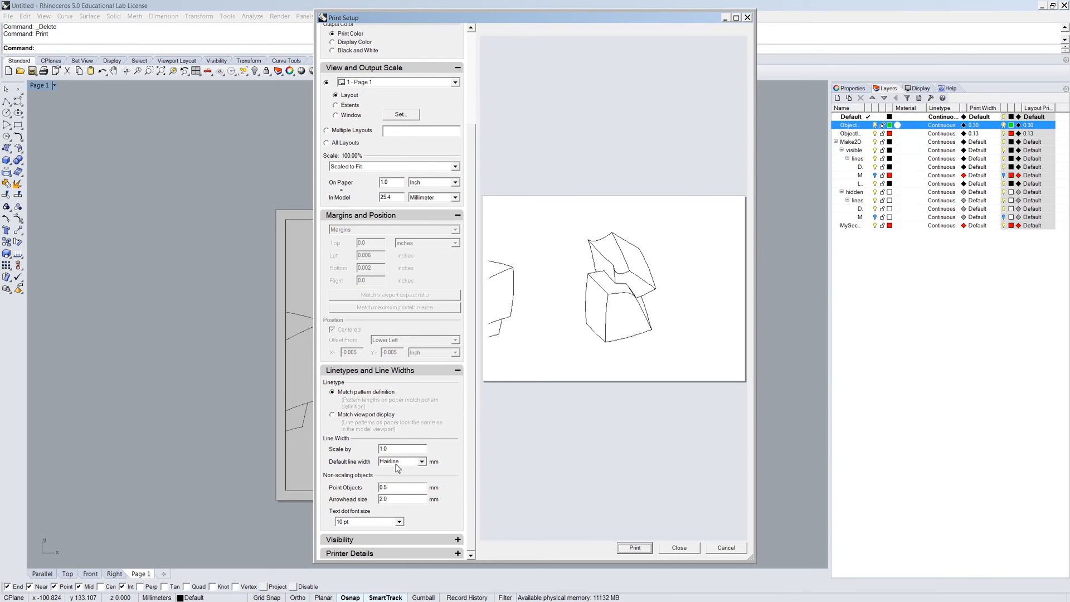
pyautogui.click(407, 461)
pyautogui.click(420, 462)
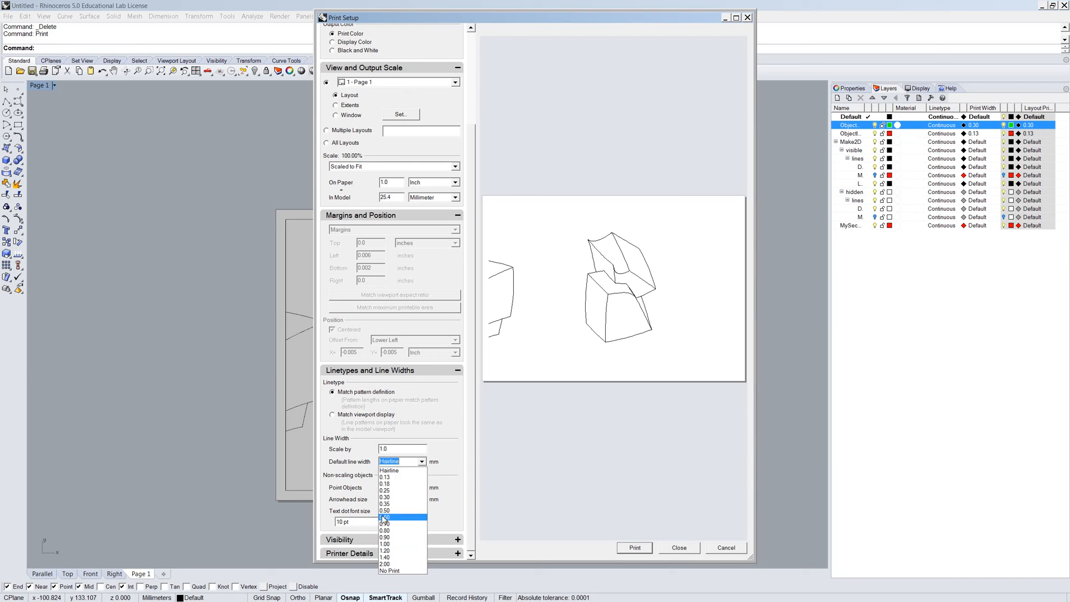
pyautogui.click(422, 462)
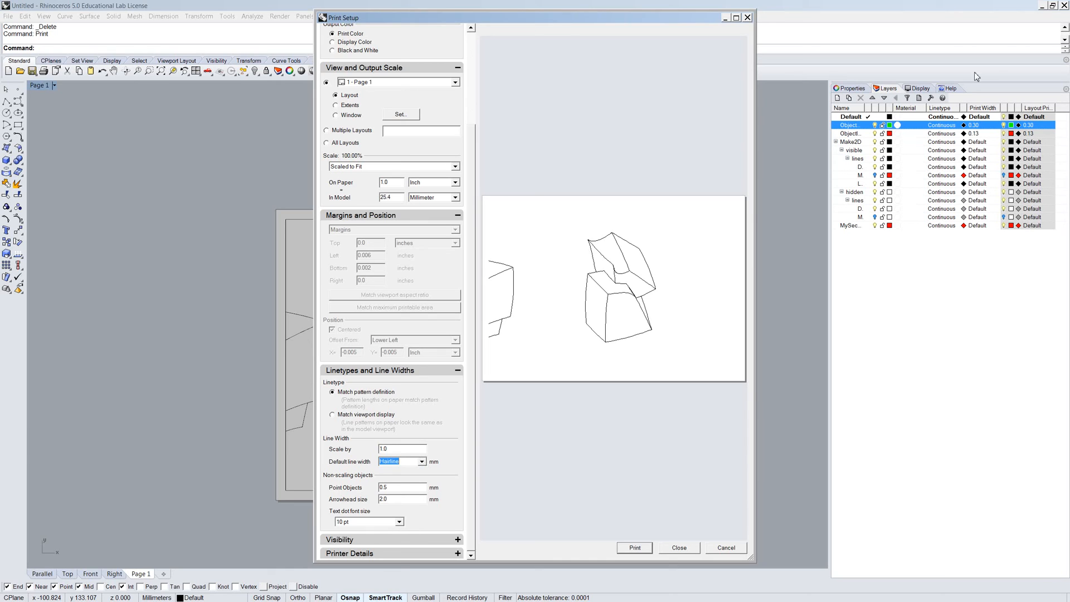
pyautogui.scroll(-3, 400, 522)
pyautogui.click(444, 429)
pyautogui.click(422, 461)
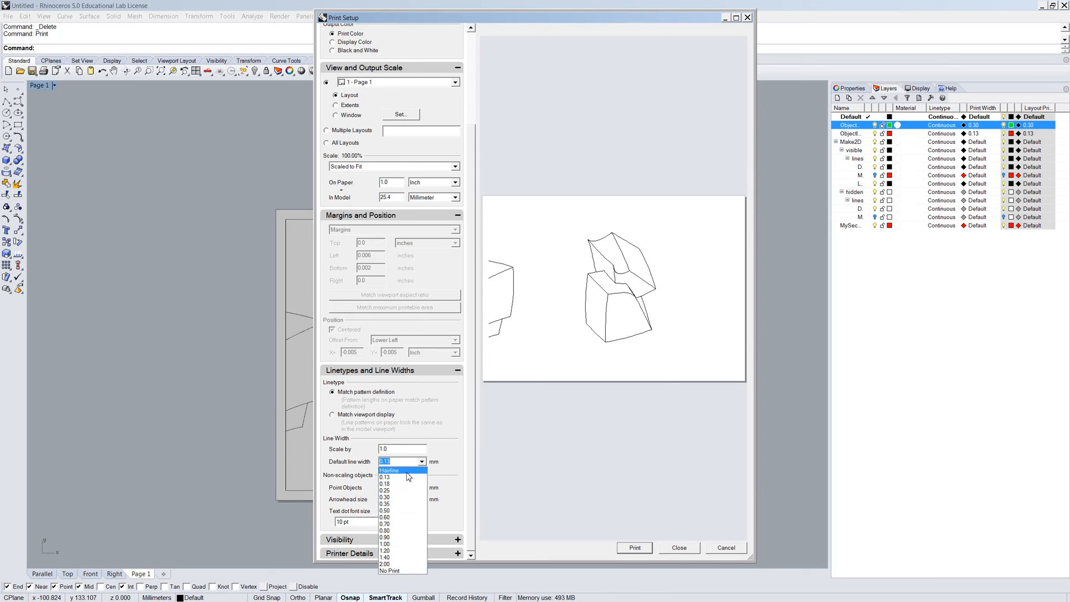
pyautogui.click(406, 471)
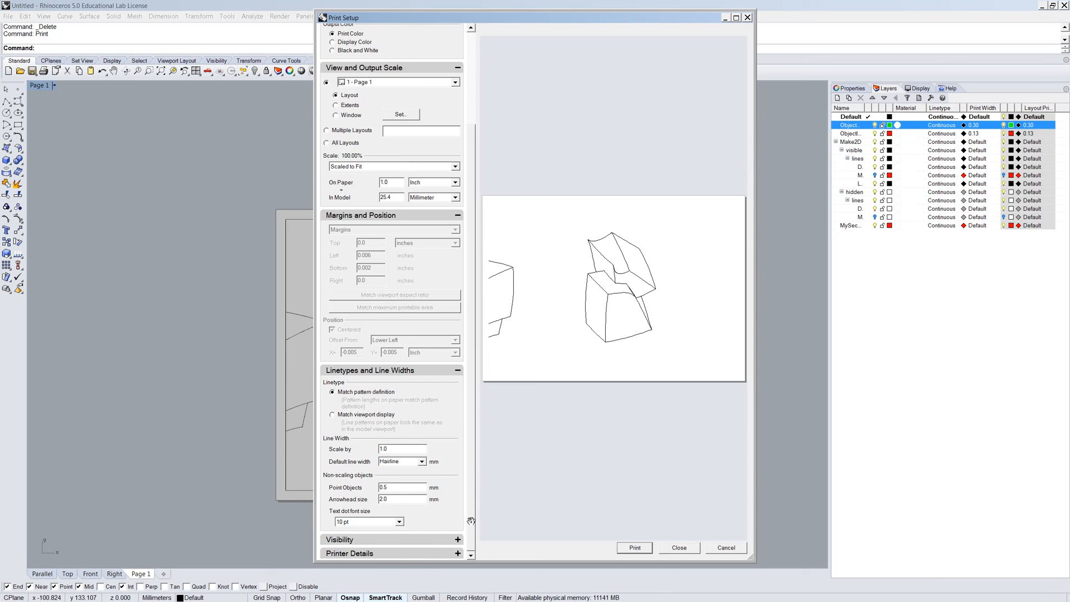
# Widen the print preview, compare the output in Display Color, and set Vector Output with Print Color.
pyautogui.moveTo(473, 475); pyautogui.dragTo(471, 259)
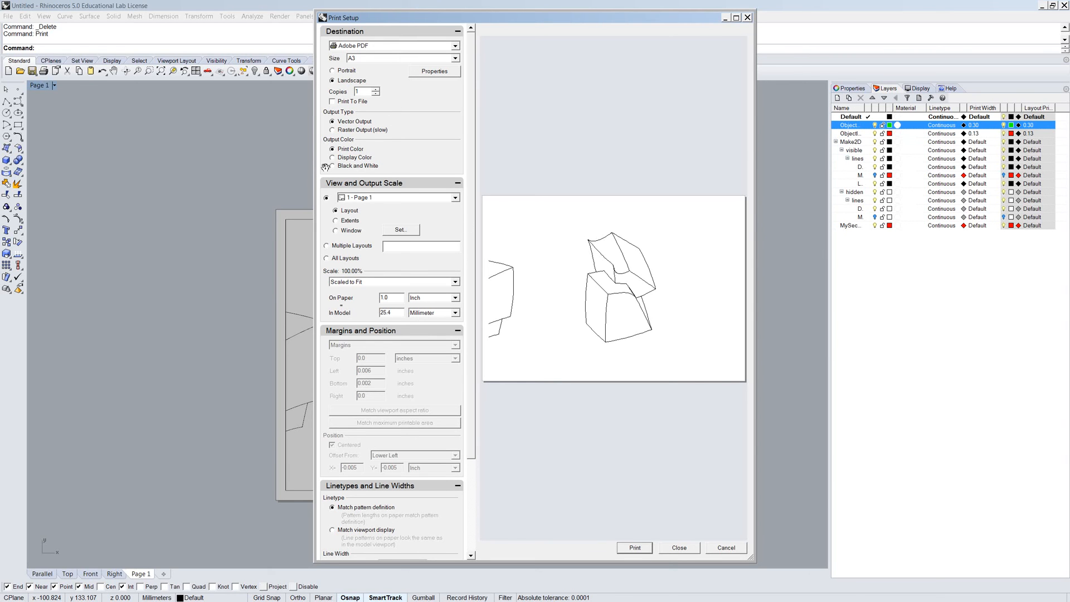
pyautogui.moveTo(325, 167); pyautogui.dragTo(90, 151)
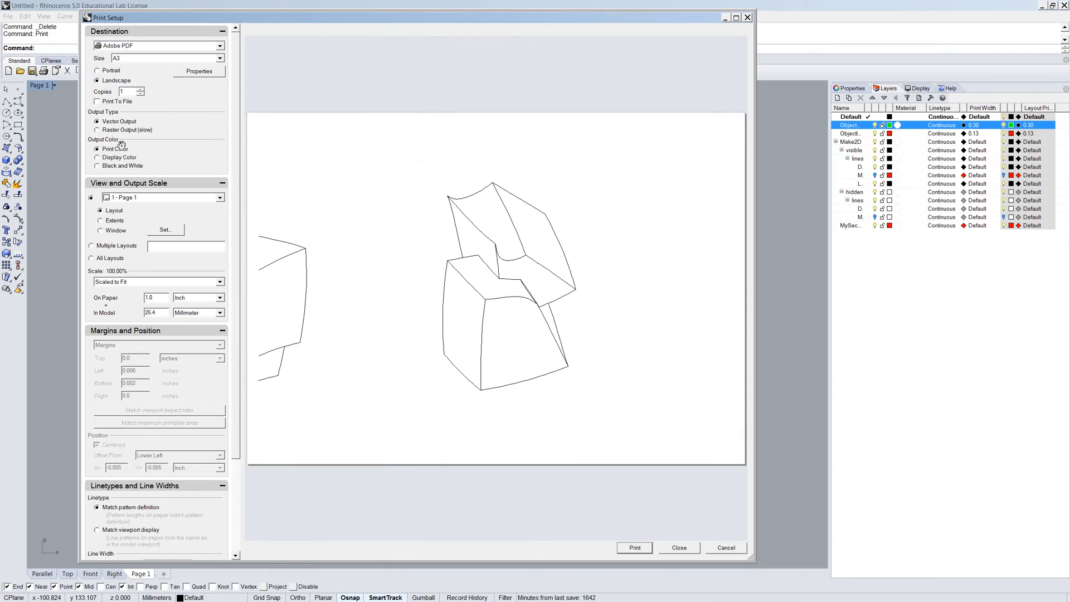
pyautogui.click(119, 127)
pyautogui.click(118, 123)
pyautogui.click(119, 159)
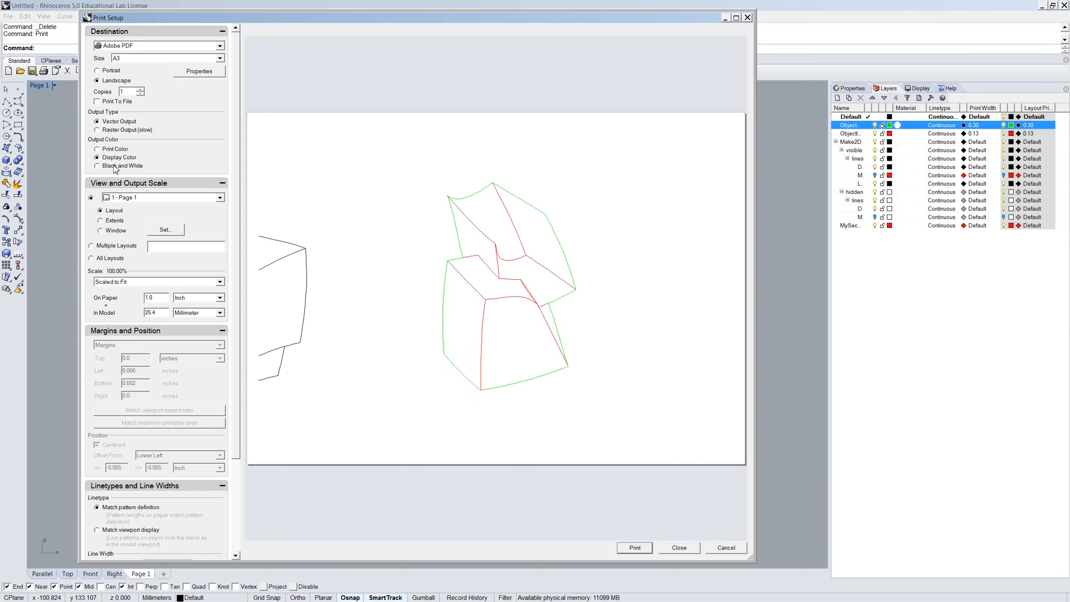
pyautogui.click(102, 150)
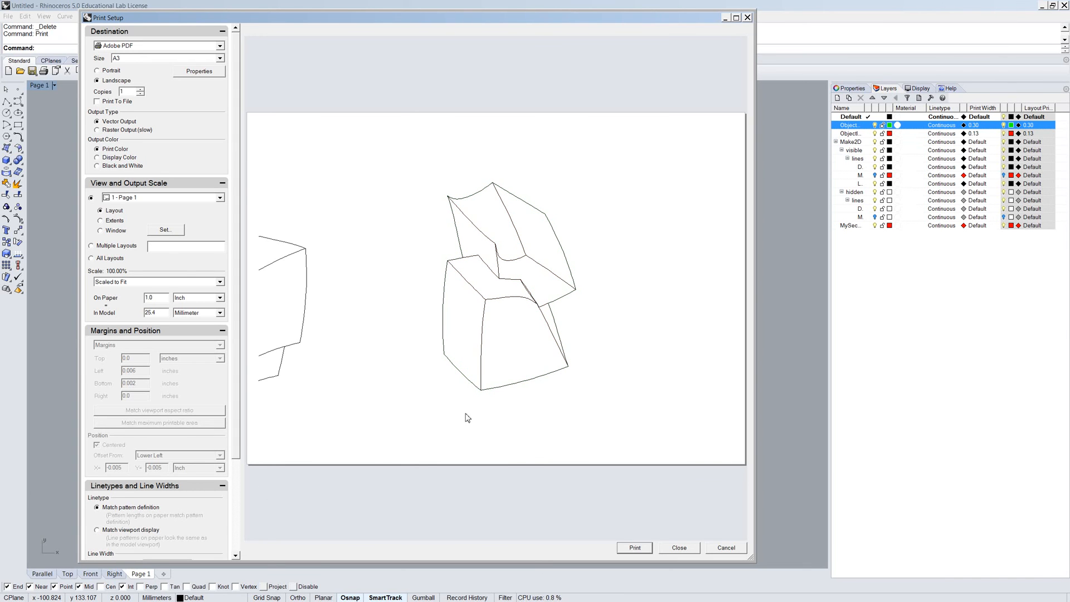
# Check the print window option and choose the Page 1 layout as the view to print.
pyautogui.click(116, 229)
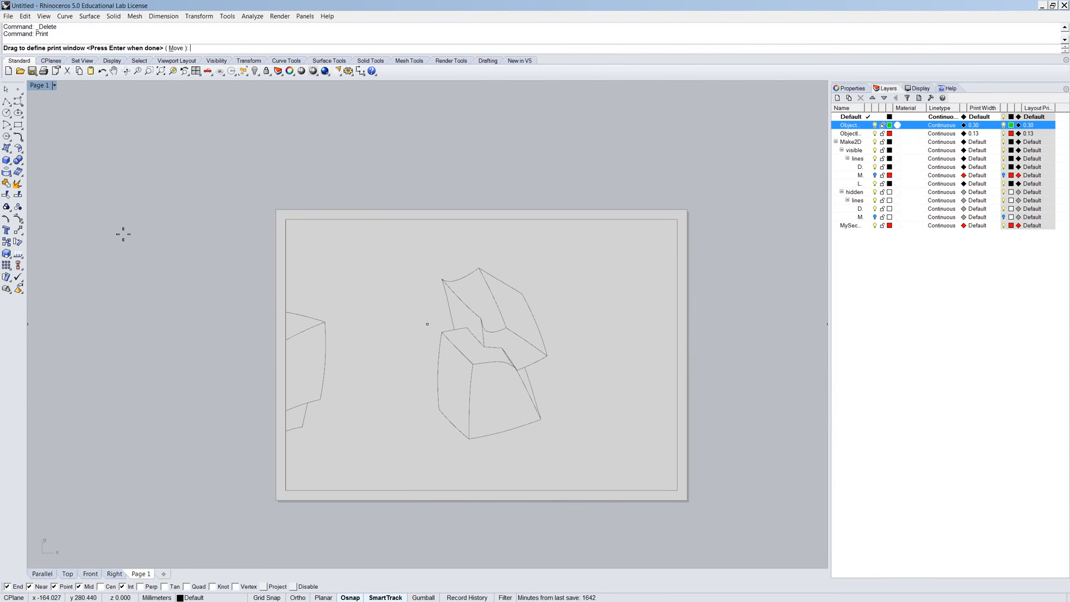
pyautogui.press('Return')
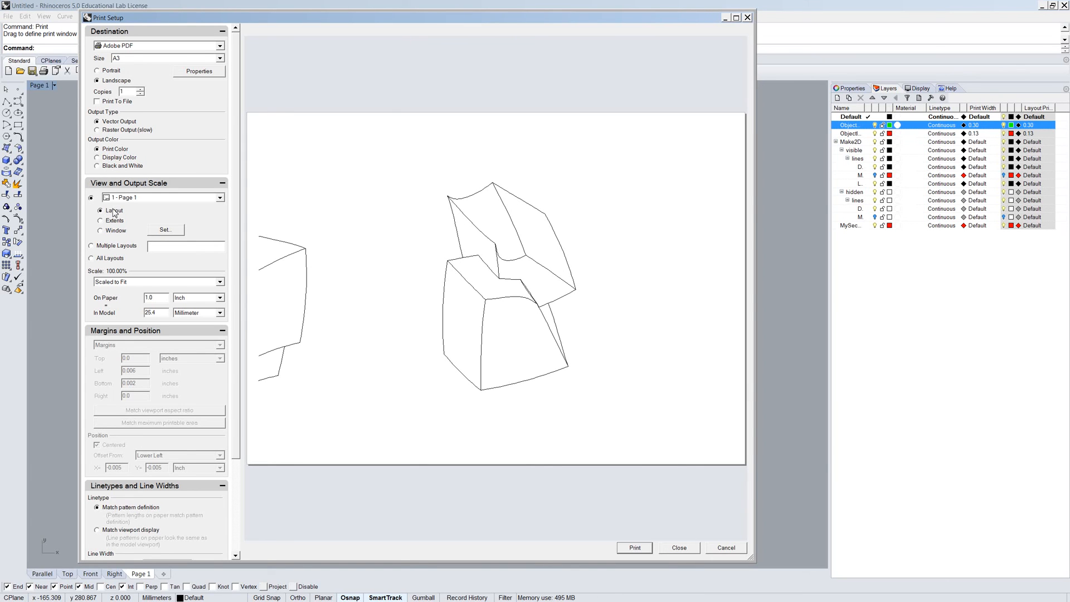
pyautogui.click(138, 199)
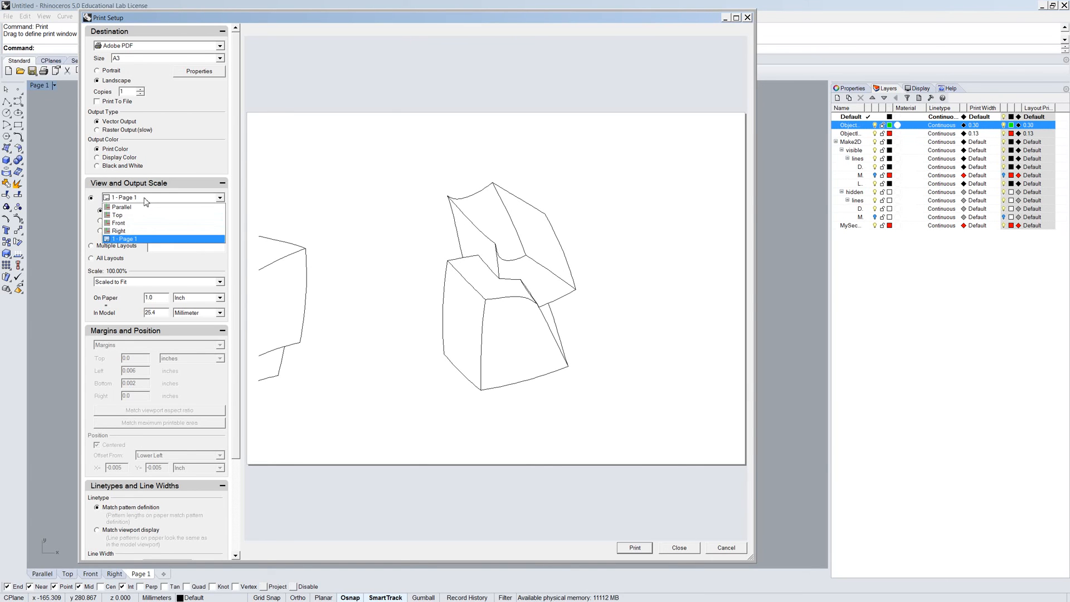
pyautogui.click(140, 239)
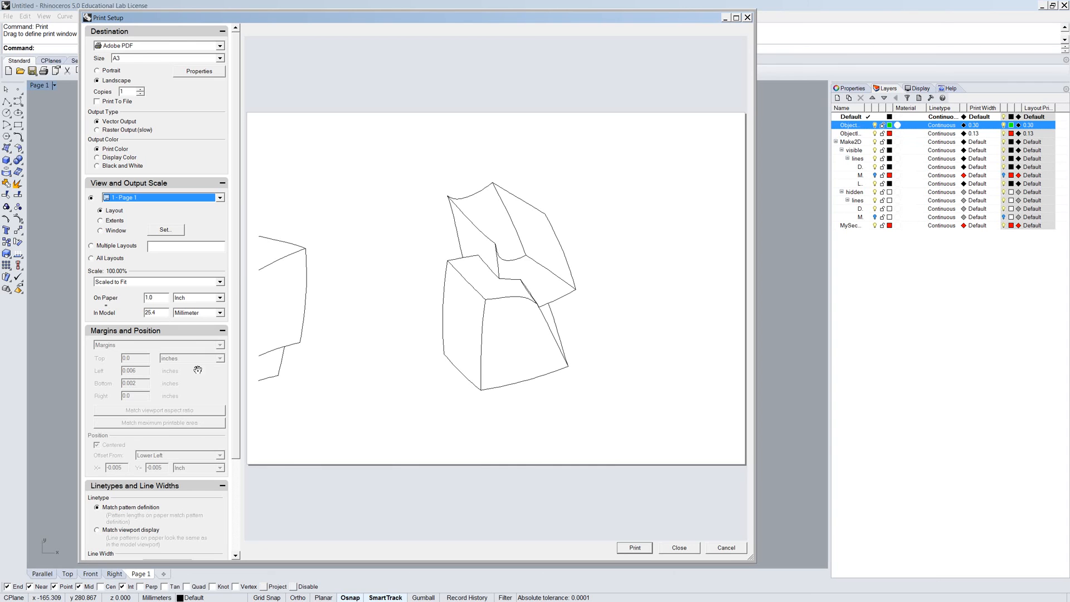
# Print the layout to a PDF file named MyDrawing on the Desktop.
pyautogui.moveTo(238, 266); pyautogui.dragTo(240, 417)
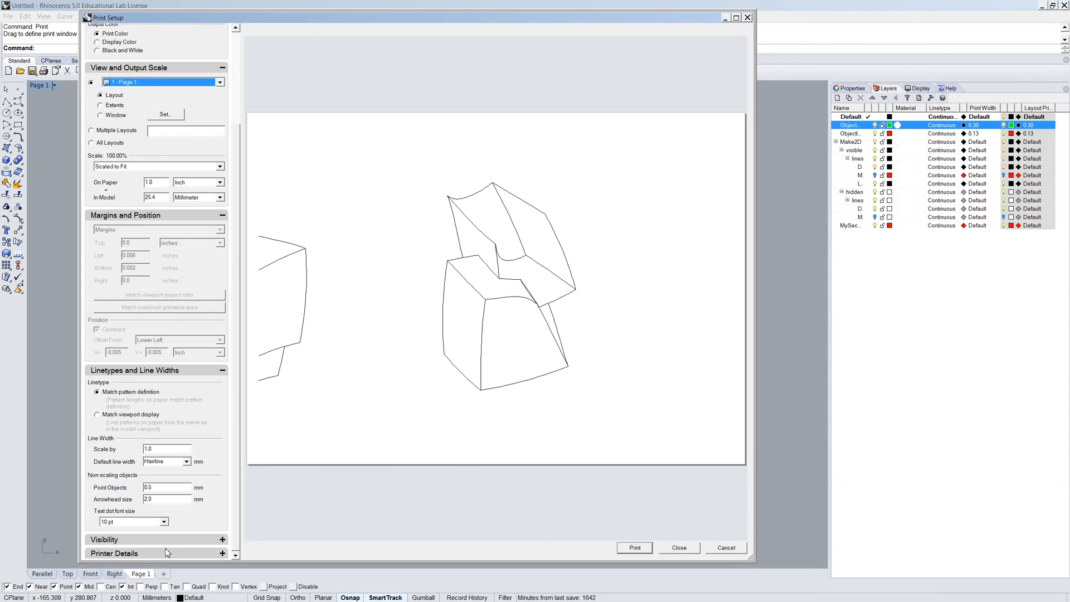
pyautogui.click(648, 547)
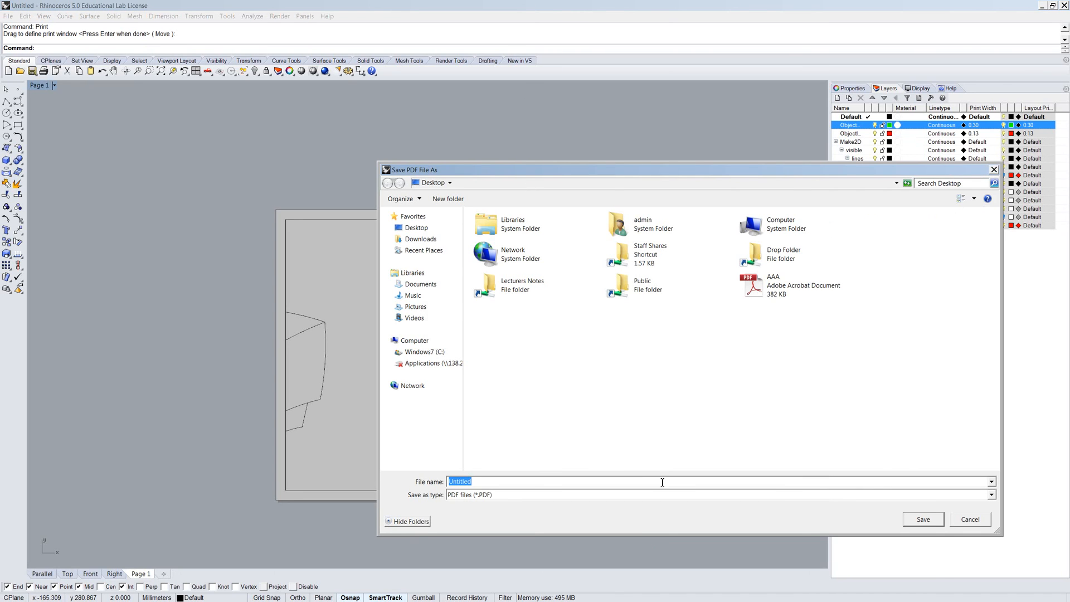
pyautogui.write('MyDrawing')
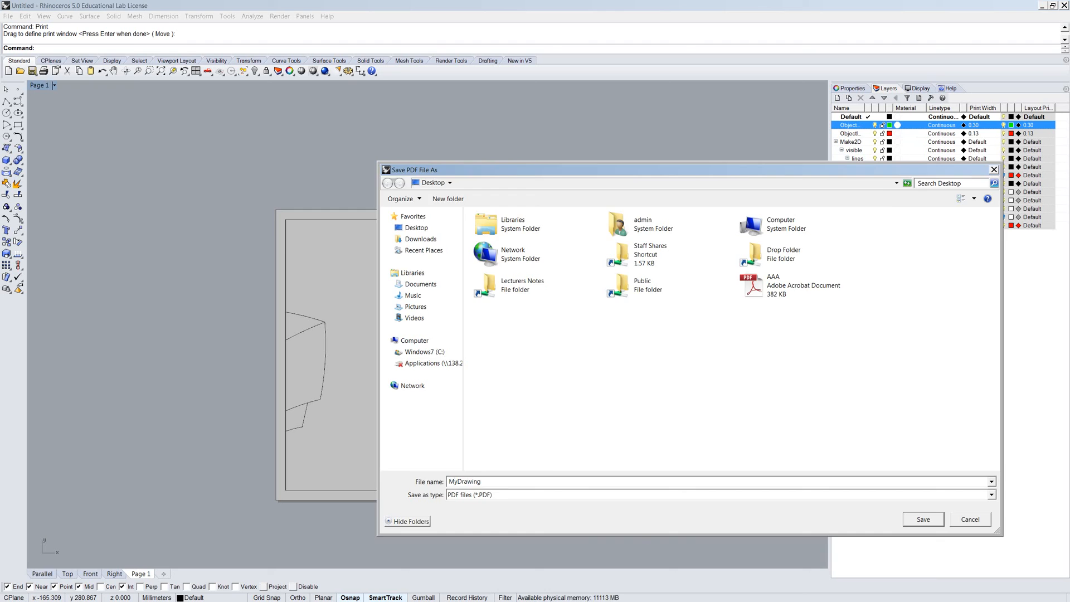
pyautogui.press('Return')
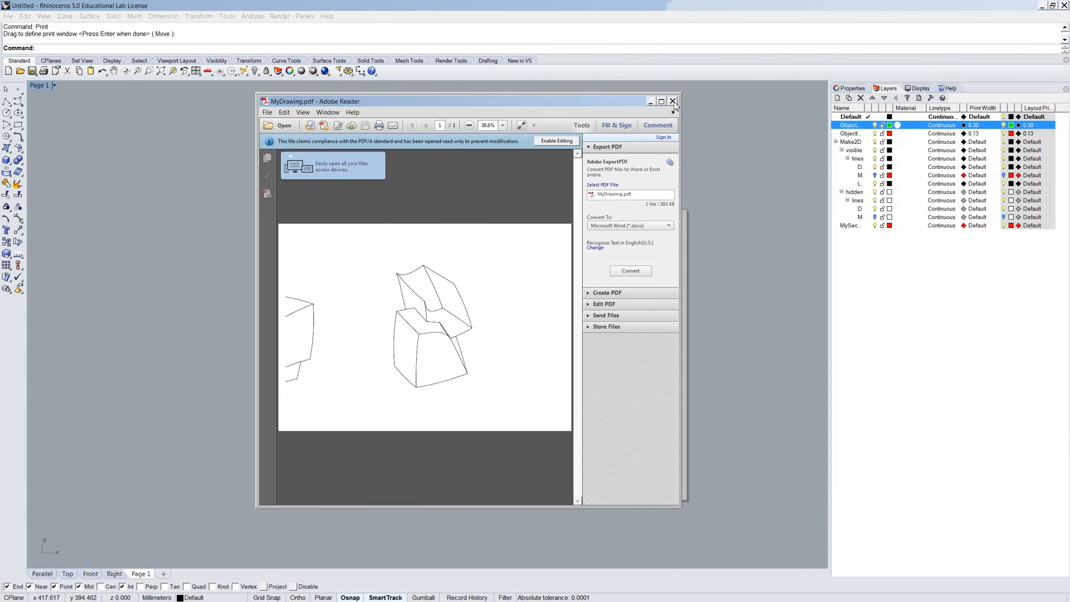
# Maximize MyDrawing.pdf in Adobe Reader and examine the line weights of the figure's upper part at 300% zoom.
pyautogui.click(661, 101)
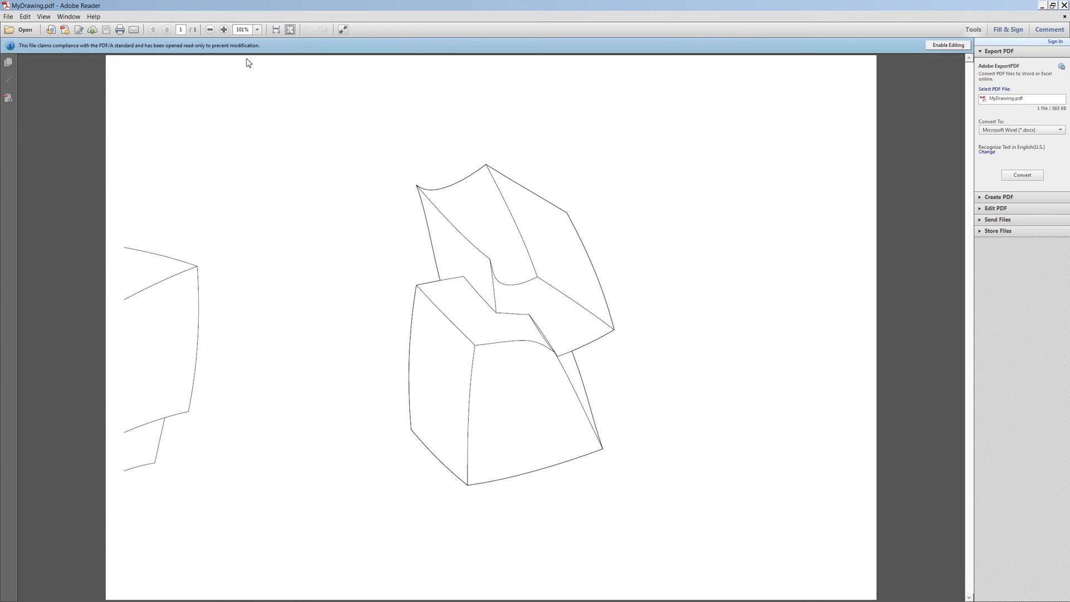
pyautogui.click(224, 30)
pyautogui.click(224, 30)
pyautogui.click(224, 30)
pyautogui.click(224, 30)
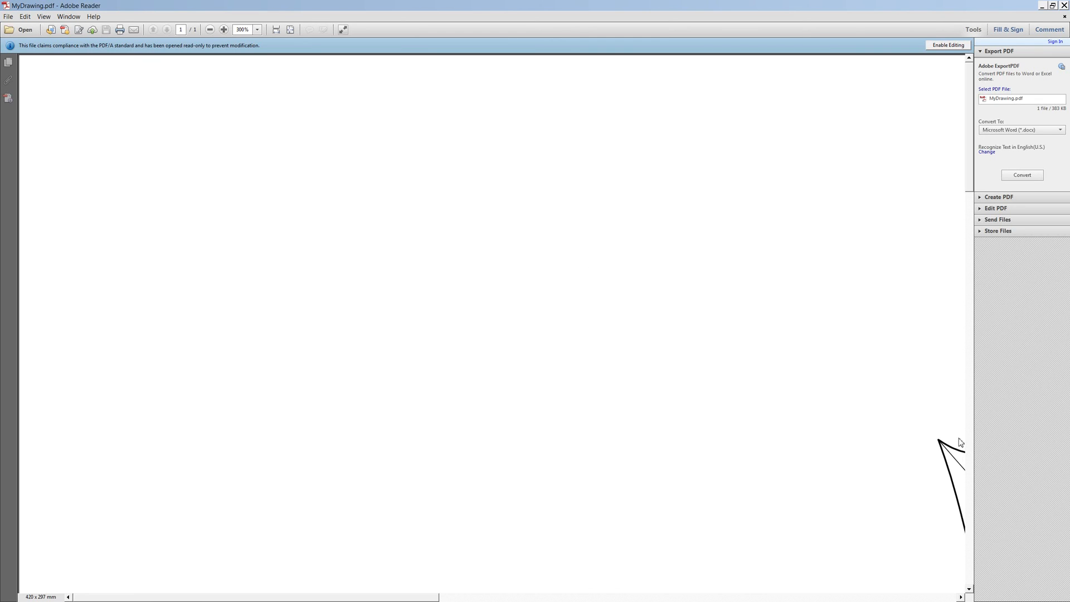
pyautogui.moveTo(328, 597); pyautogui.dragTo(513, 596)
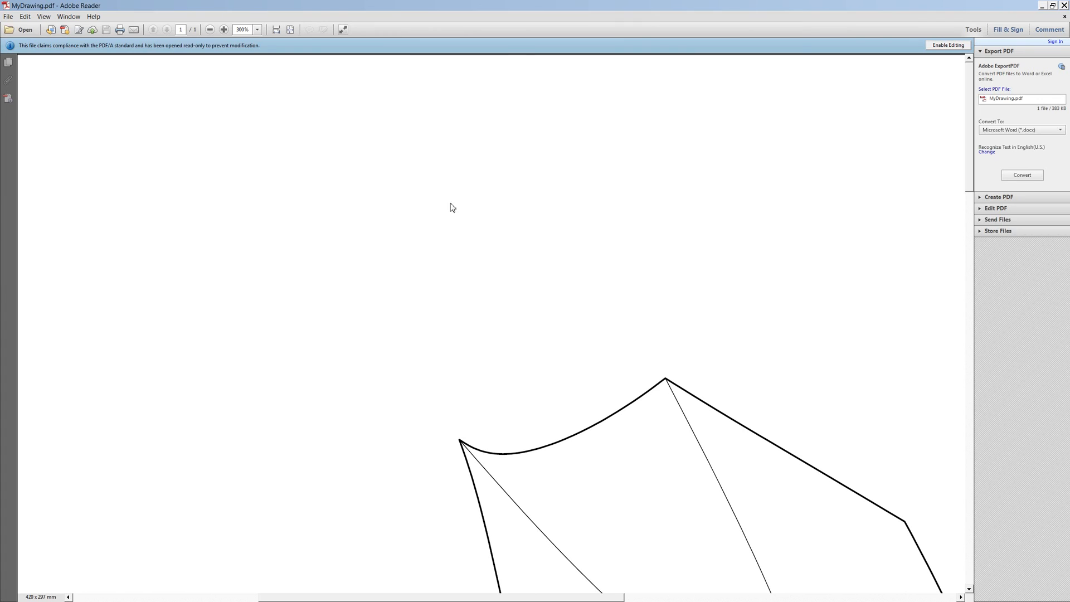
# Turn off Enhance thin lines in Adobe Reader's page display preferences and apply the change.
pyautogui.click(8, 17)
pyautogui.moveTo(24, 17)
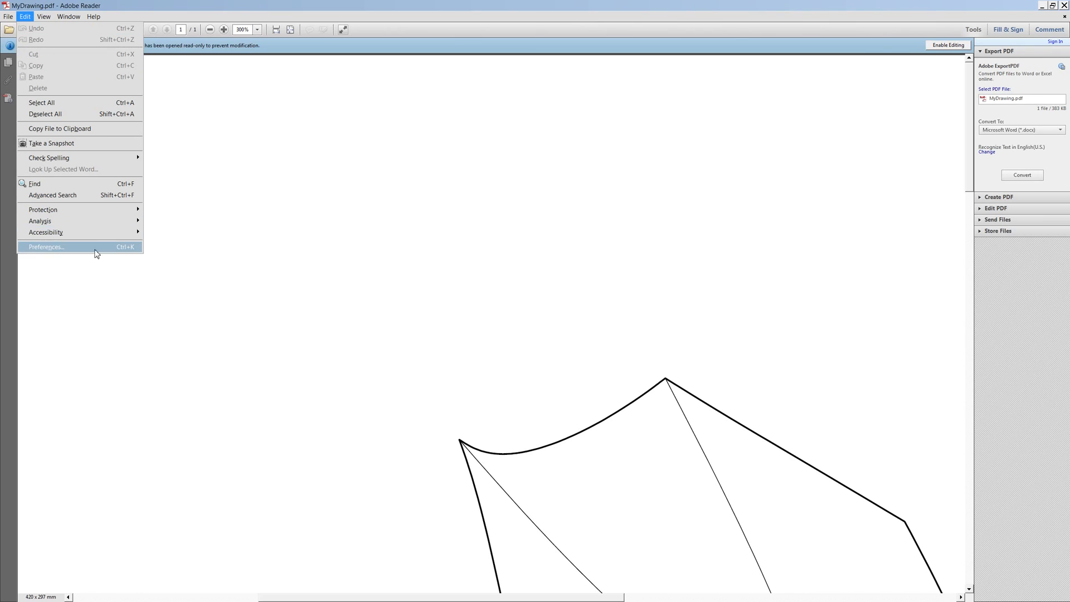
pyautogui.click(123, 247)
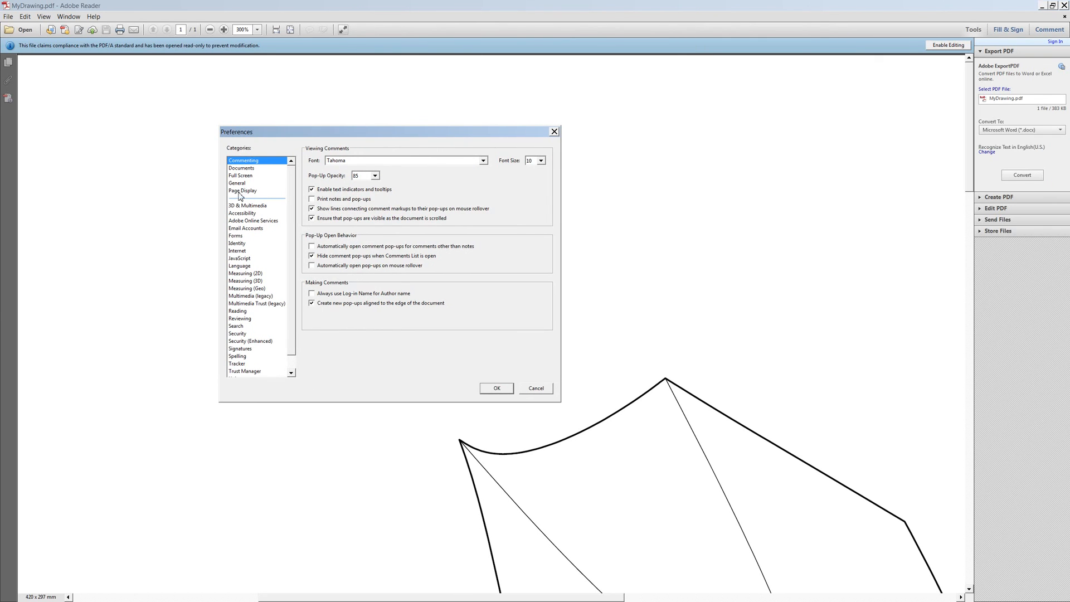
pyautogui.click(241, 191)
pyautogui.click(316, 252)
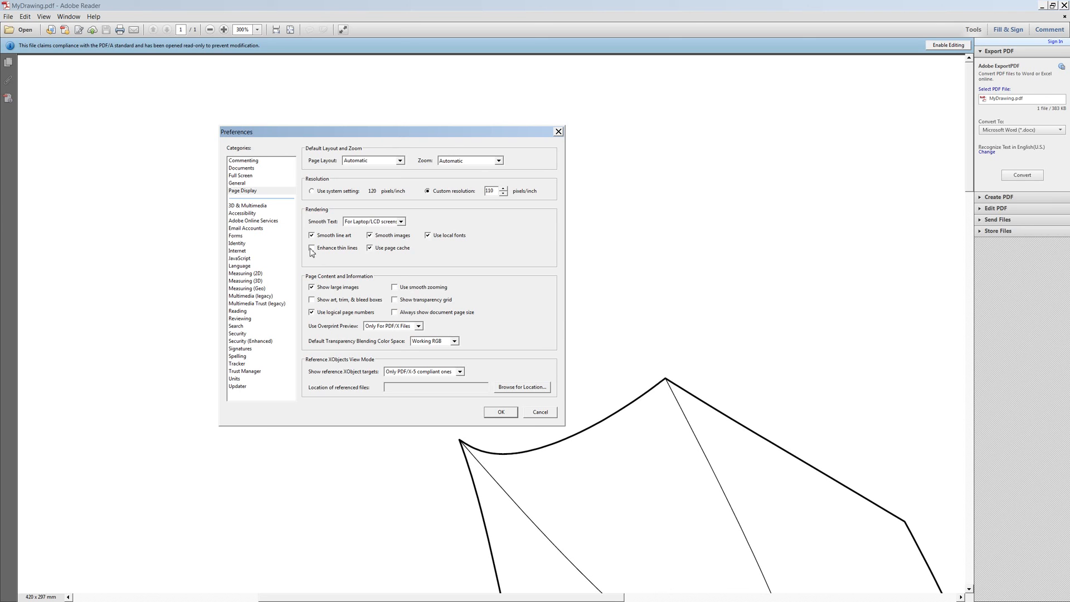
pyautogui.click(501, 413)
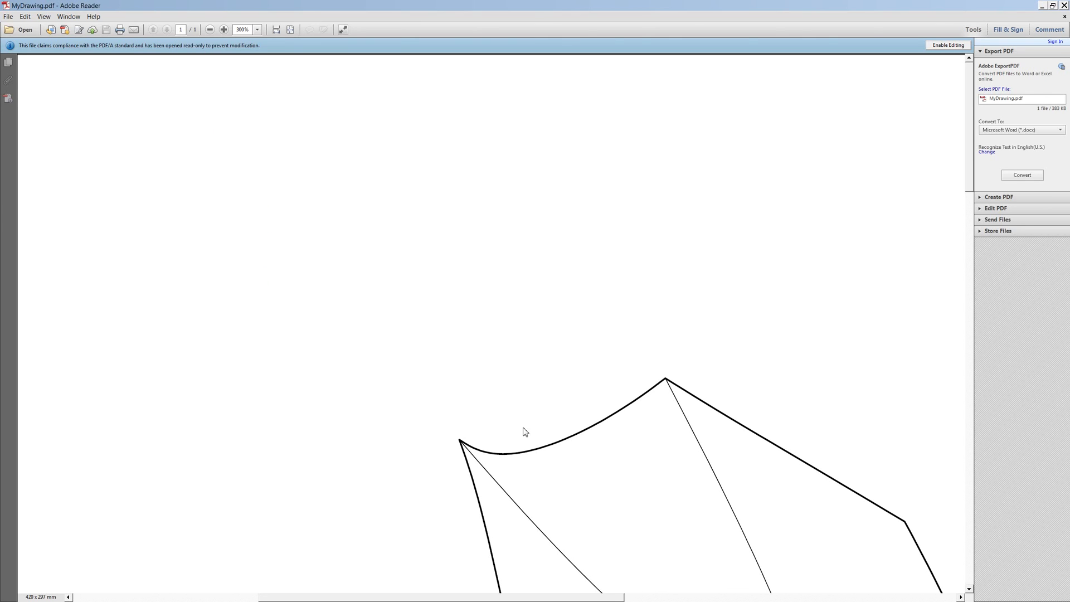
# Zoom out to the whole page at 101% and examine the line weights of the complete figure.
pyautogui.scroll(-3, 433, 360)
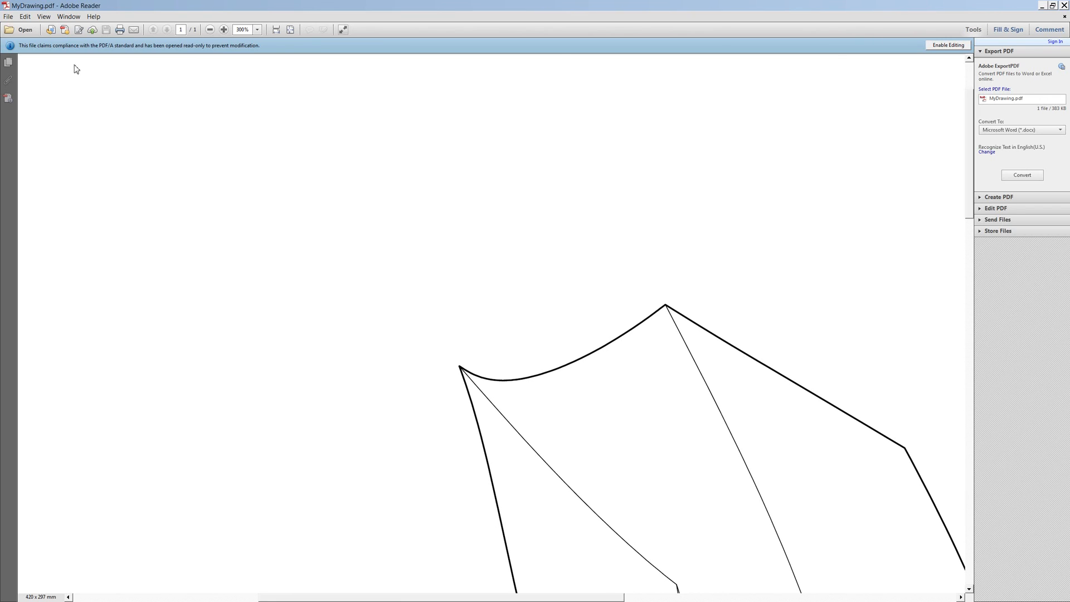
pyautogui.click(210, 30)
pyautogui.click(209, 30)
pyautogui.click(210, 30)
pyautogui.click(210, 31)
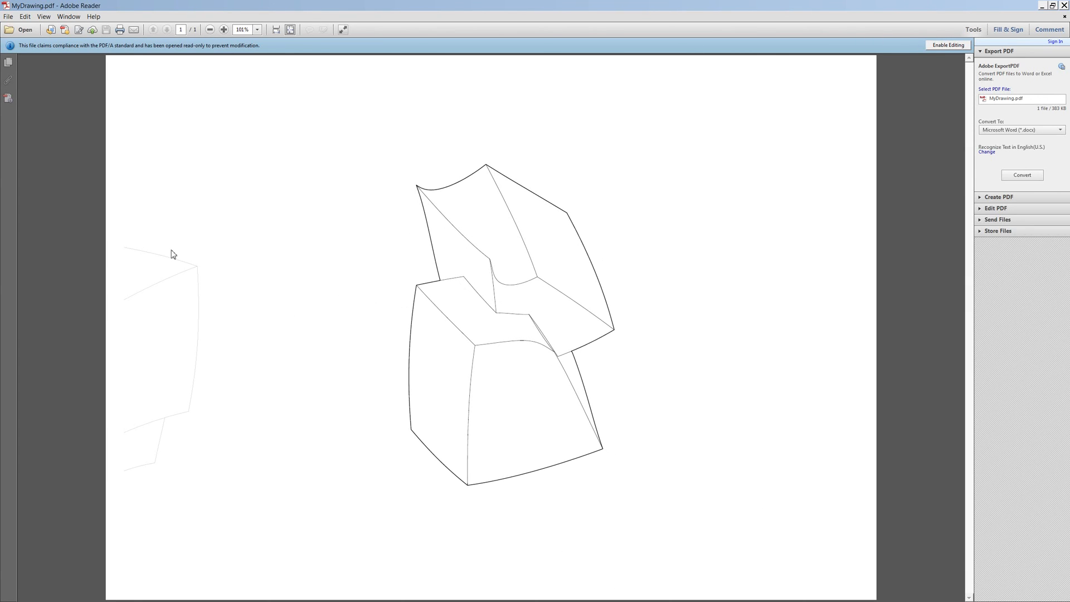
# Turn Enhance thin lines back on in the page display preferences and apply it to compare the figure's line weights.
pyautogui.click(26, 17)
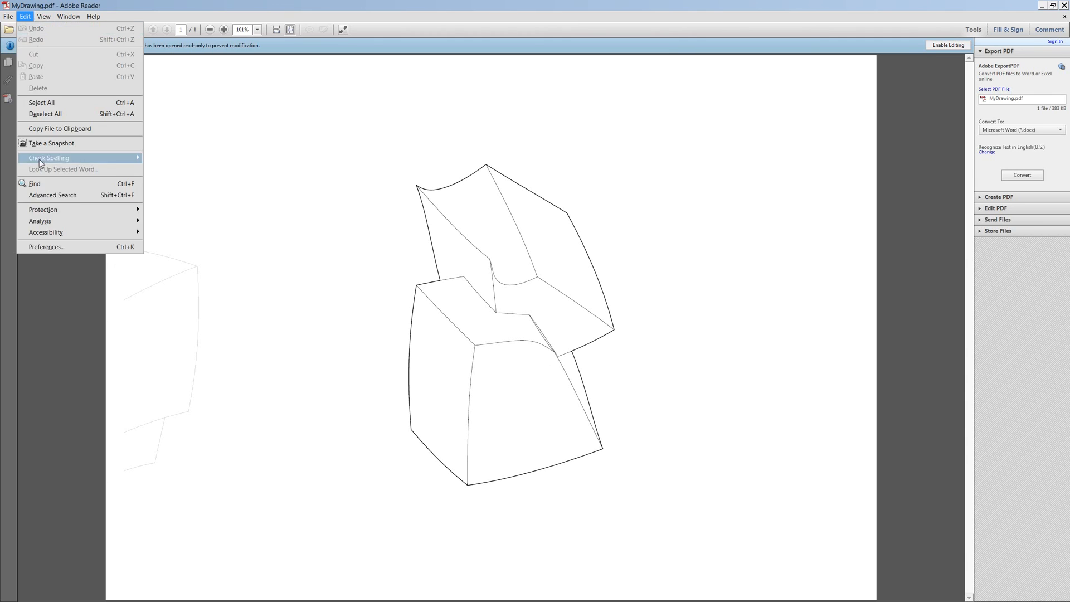
pyautogui.click(56, 246)
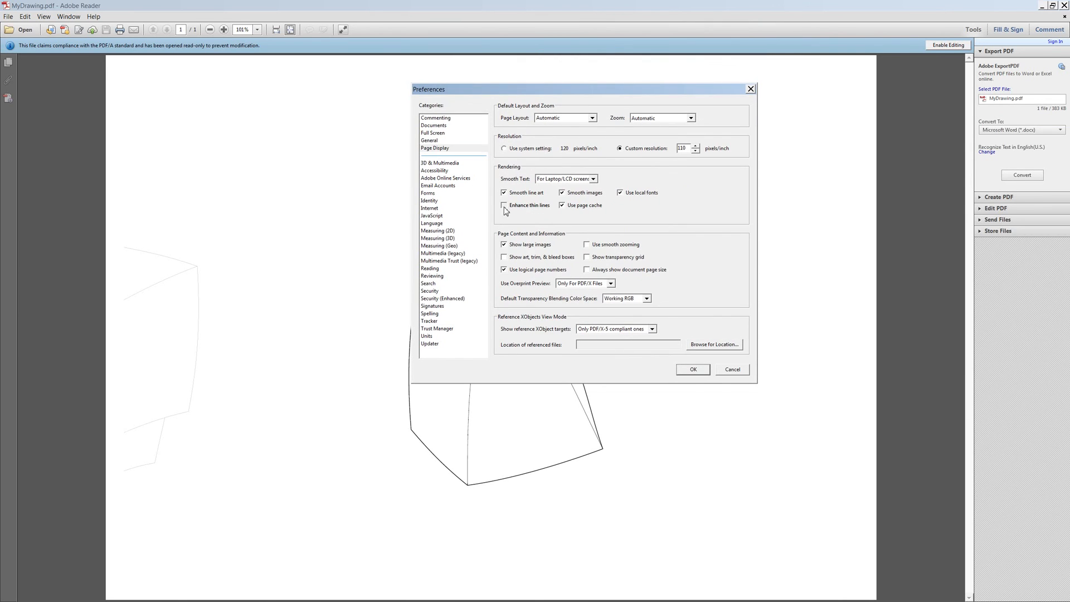
pyautogui.click(692, 370)
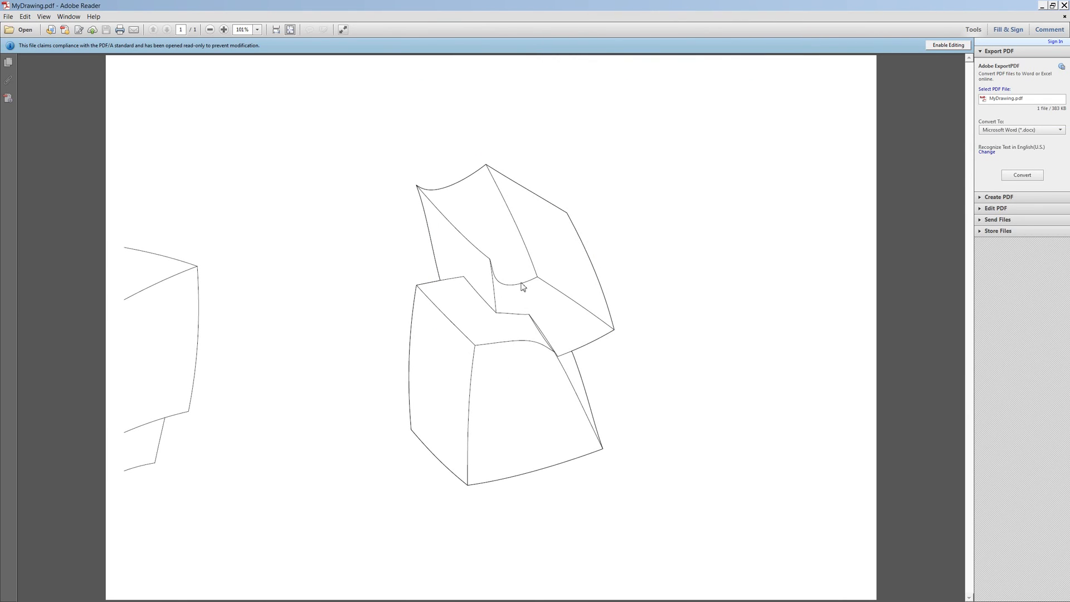
# Switch Enhance thin lines off again in the page display preferences and apply the change to the full-page view.
pyautogui.click(52, 17)
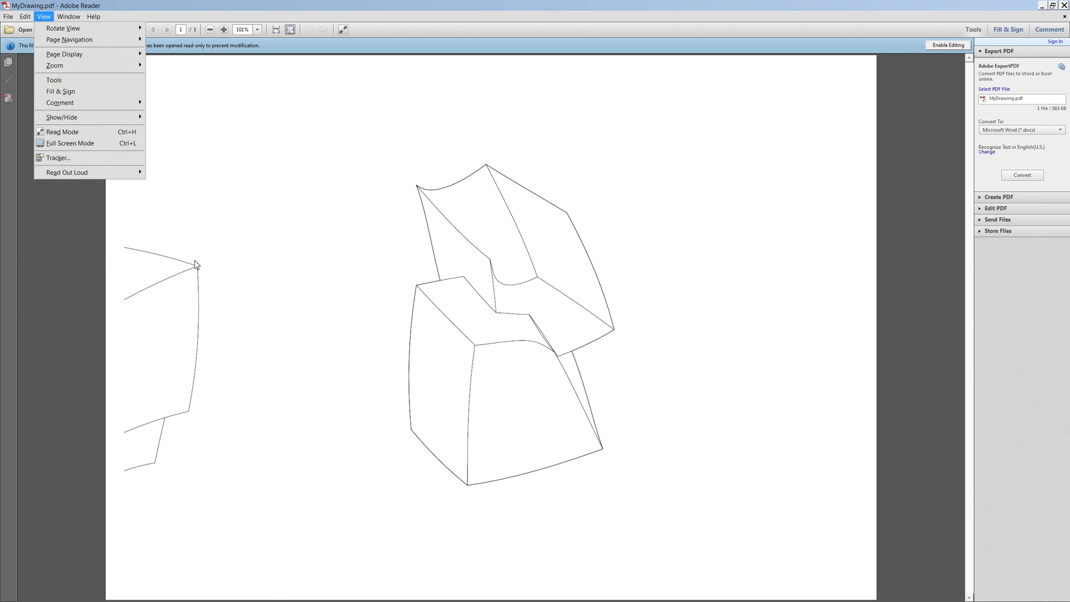
pyautogui.moveTo(25, 16)
pyautogui.click(43, 252)
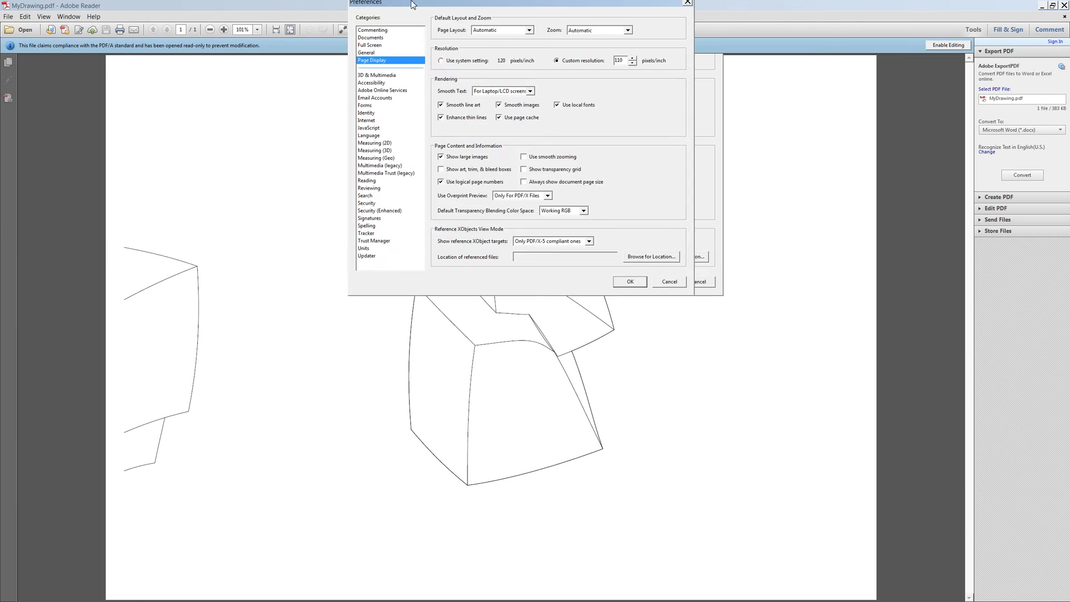
pyautogui.click(653, 385)
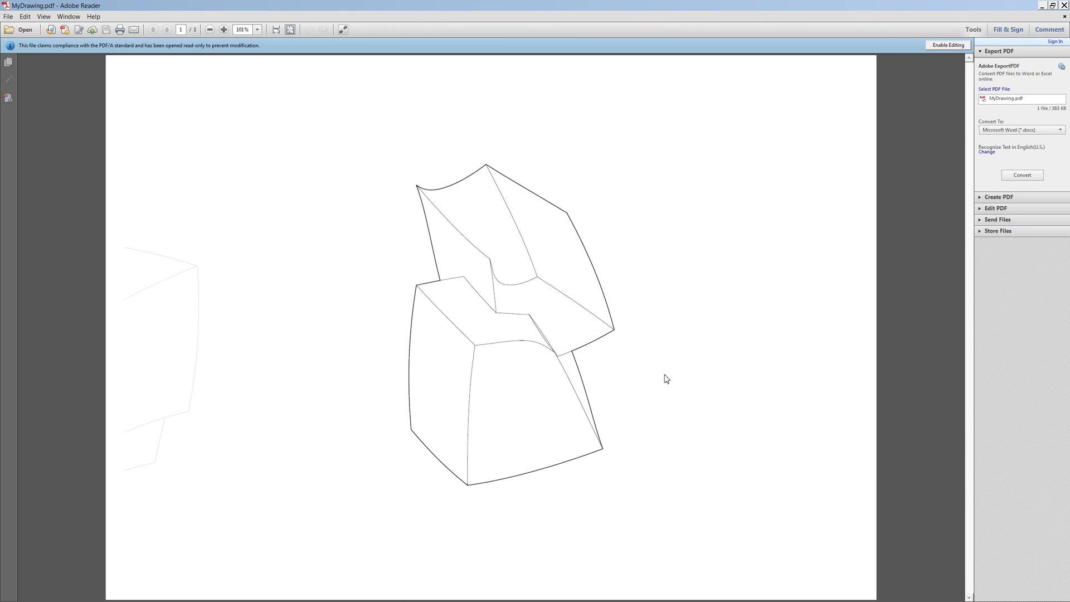